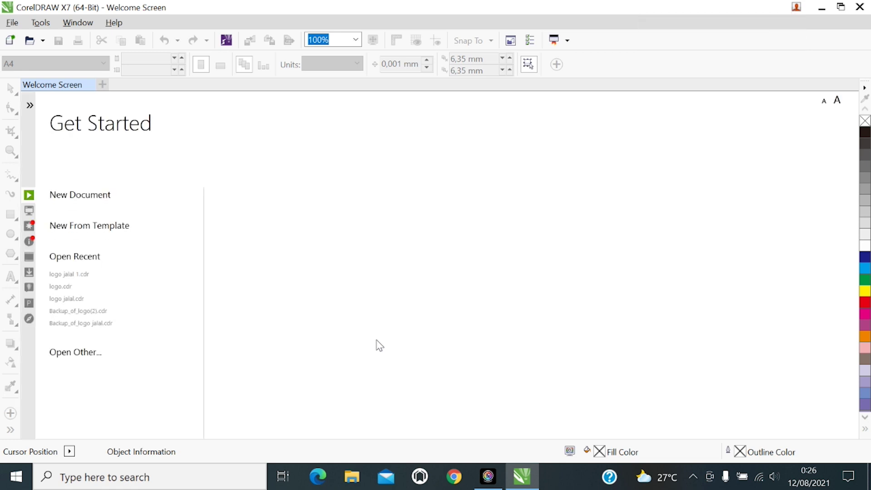
# Step: Create a new Letter-size document measuring 215.9 × 279.4 mm with CMYK colour and 300 dpi resolution
pyautogui.click(102, 199)
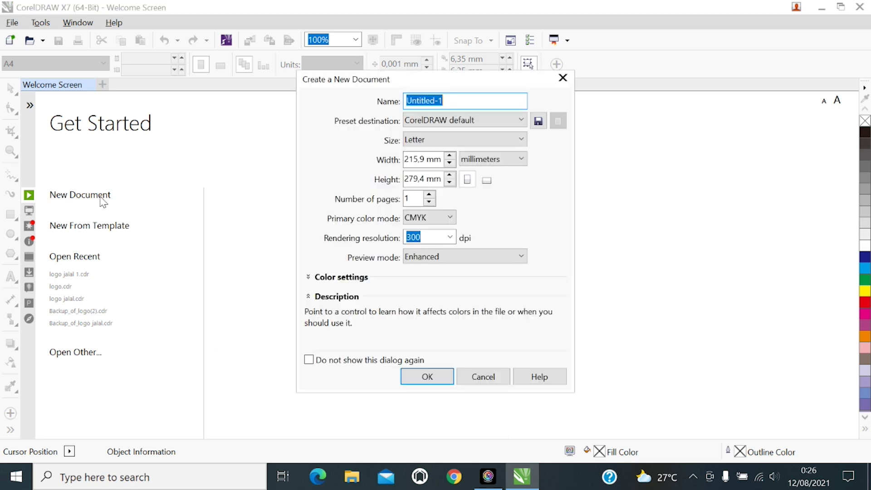
pyautogui.click(426, 377)
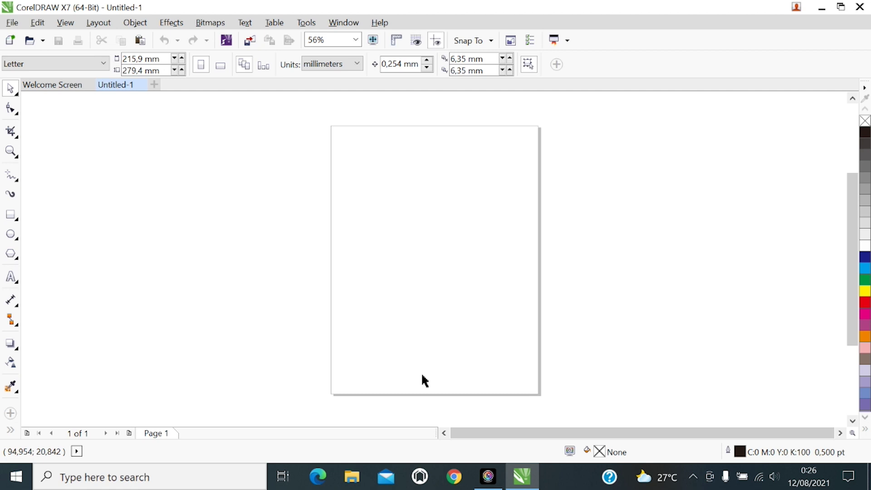
# Step: Draw a square about 117 mm wide and centre it on the page
pyautogui.click(11, 152)
pyautogui.moveTo(248, 108); pyautogui.dragTo(622, 416)
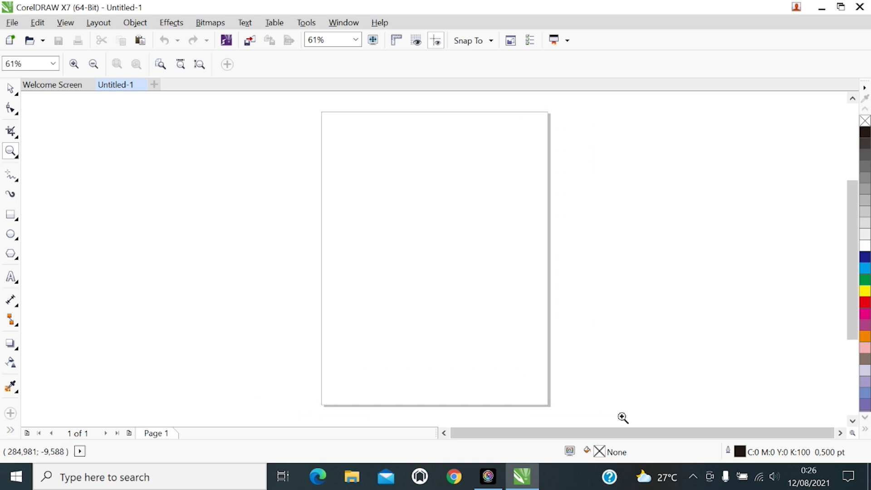
pyautogui.click(16, 217)
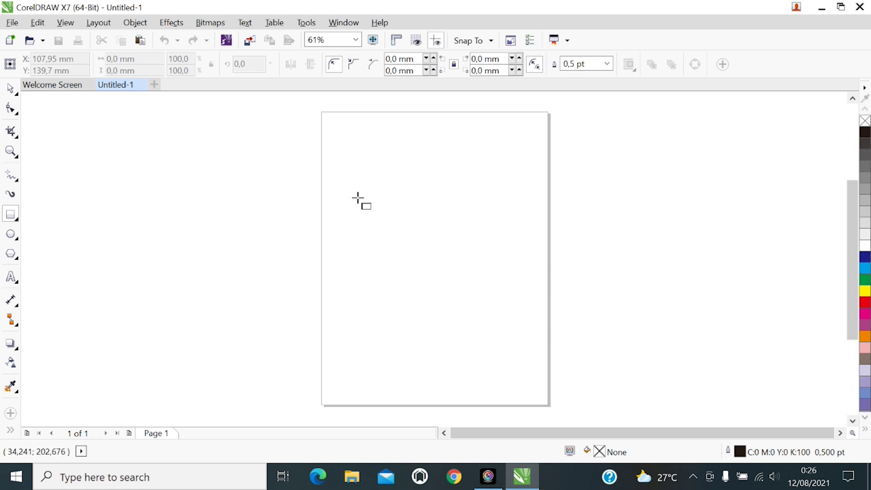
pyautogui.moveTo(369, 230); pyautogui.dragTo(431, 293)
pyautogui.press('space')
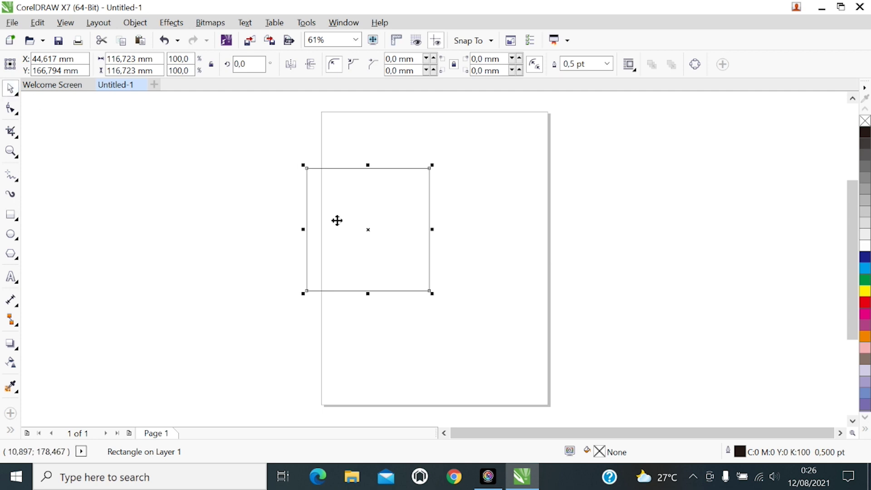
pyautogui.press('p')
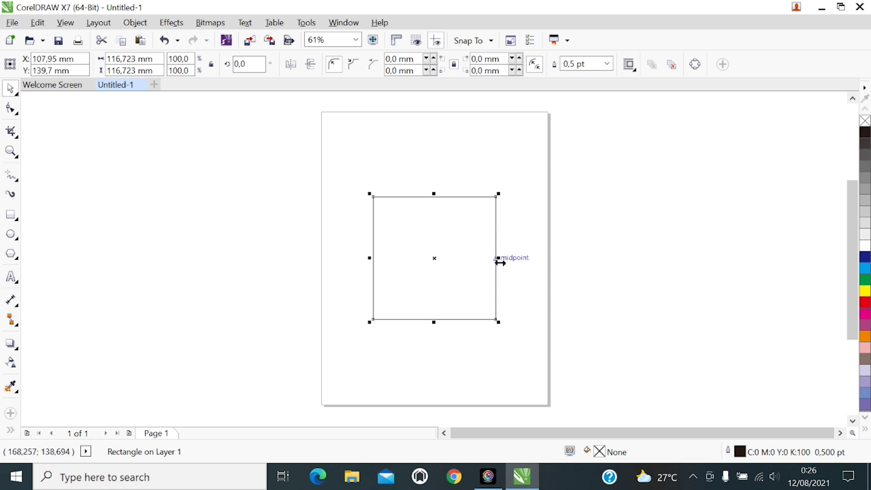
# Step: Add a centred rectangular copy of the square about 39 mm wide and 185 mm tall, plus a duplicate of it rotated 90 degrees
pyautogui.moveTo(499, 262); pyautogui.dragTo(456, 262)
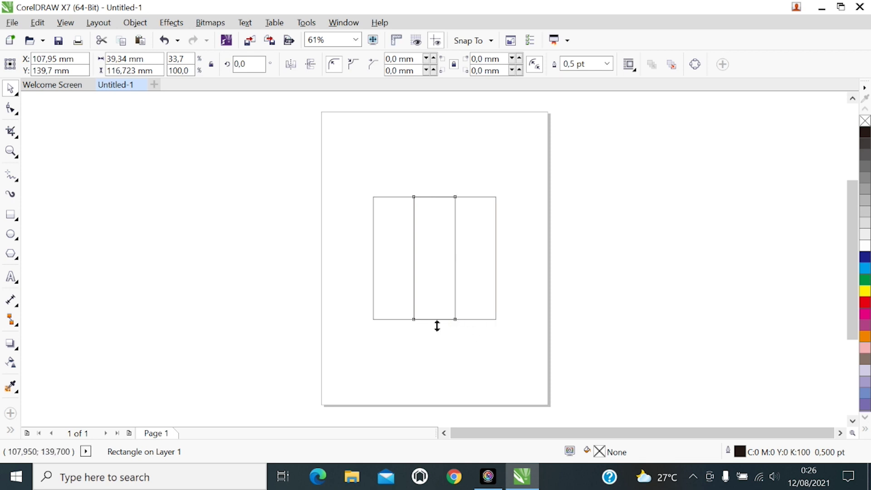
pyautogui.moveTo(437, 326); pyautogui.dragTo(439, 362)
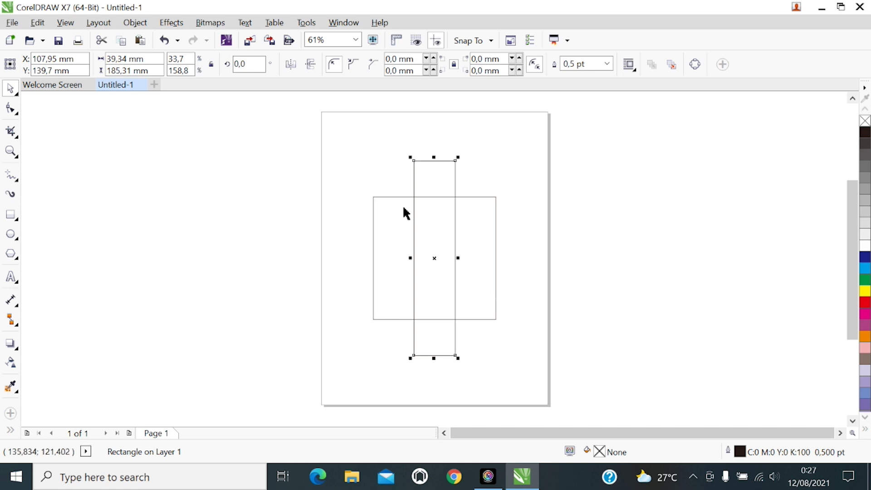
pyautogui.doubleClick(241, 65)
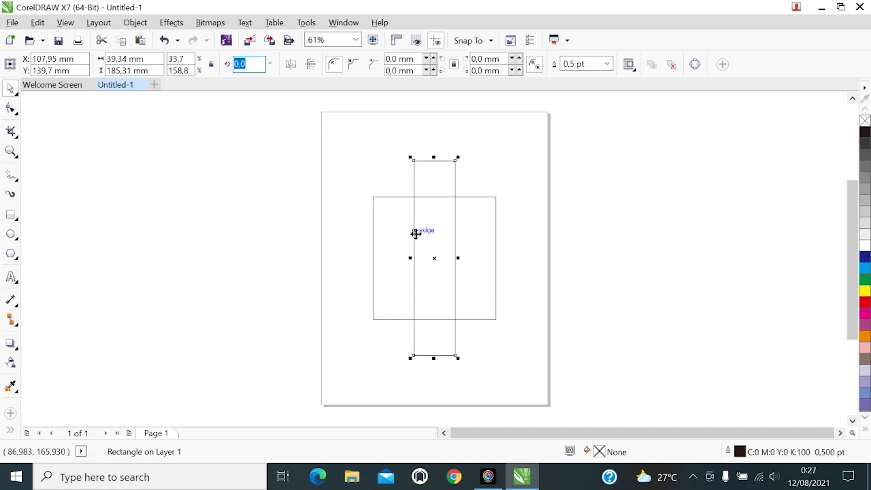
pyautogui.write('90')
pyautogui.press('Return')
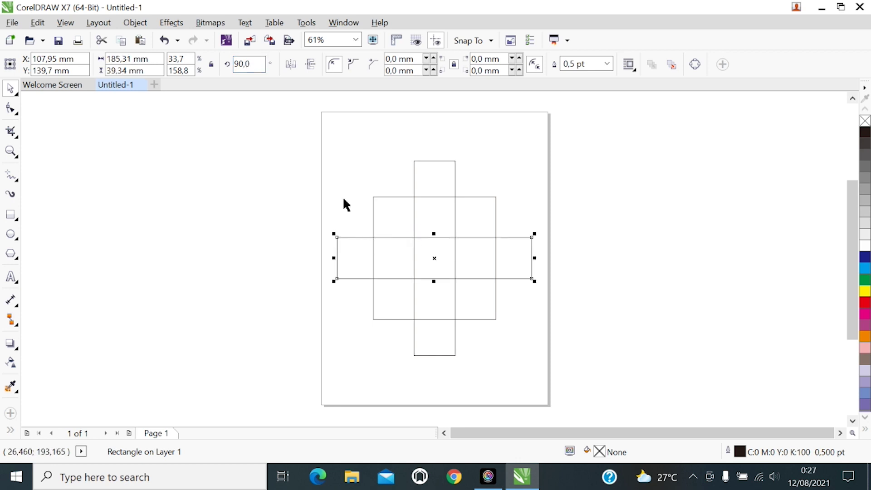
# Step: Select the square and both crossing rectangles, and convert their 0.5 pt outlines to objects
pyautogui.click(325, 170)
pyautogui.moveTo(273, 128); pyautogui.dragTo(553, 396)
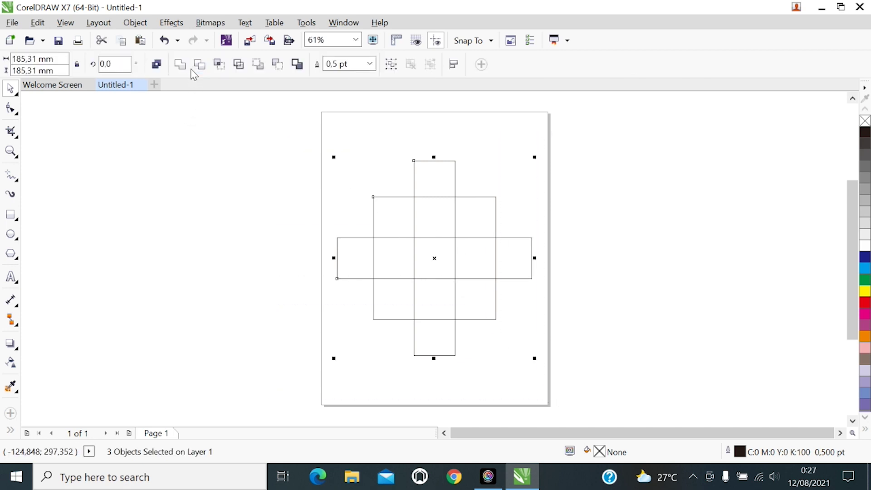
pyautogui.click(135, 22)
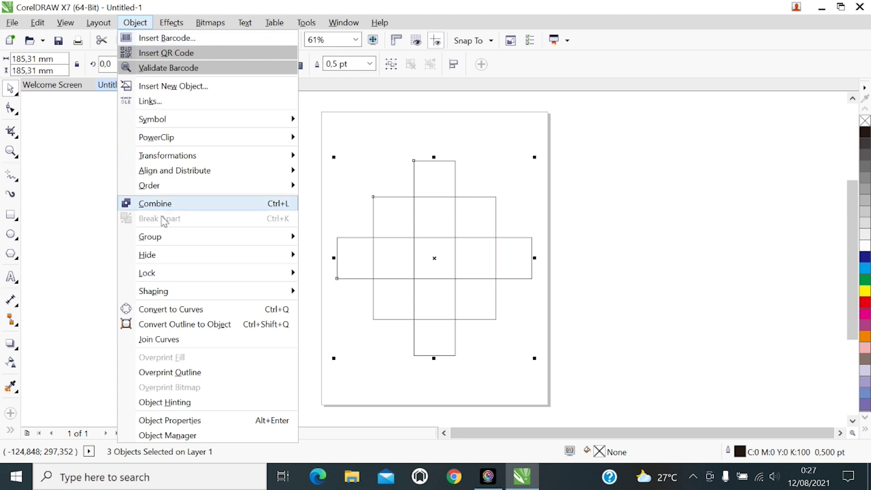
pyautogui.click(174, 323)
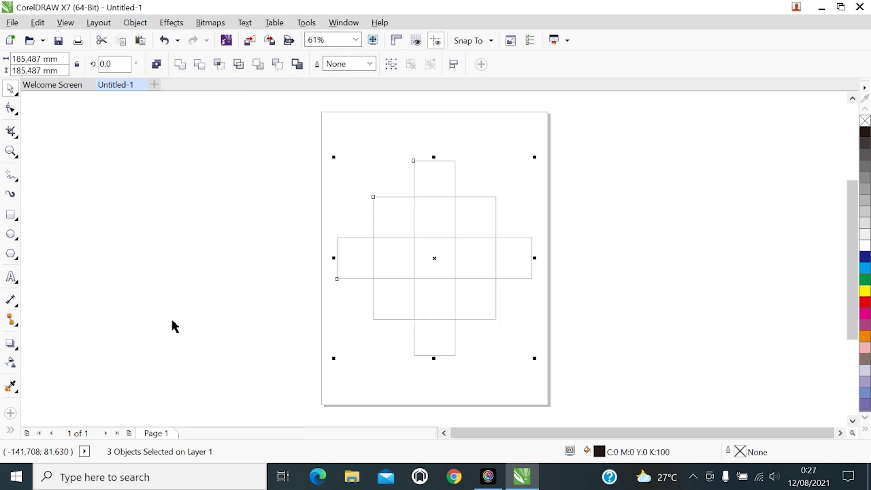
# Step: Set the outline width of the three shapes to 8 pt and trim the square with the two crossing bars
pyautogui.click(370, 63)
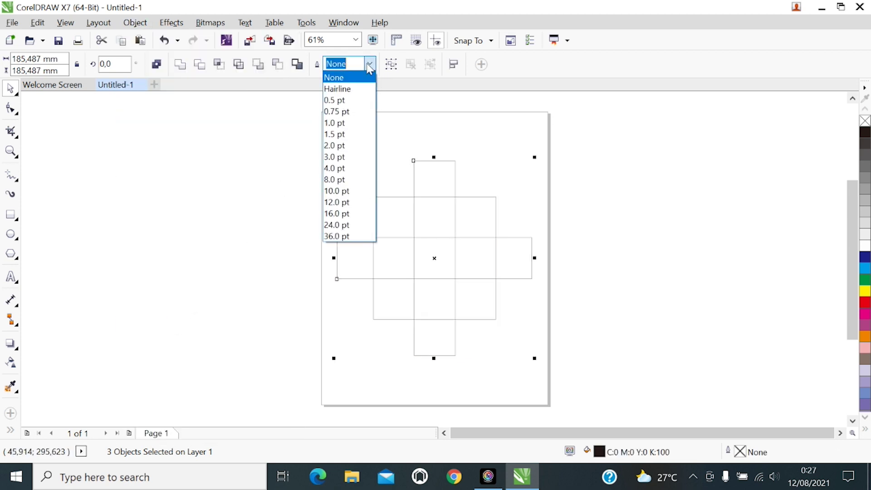
pyautogui.click(339, 181)
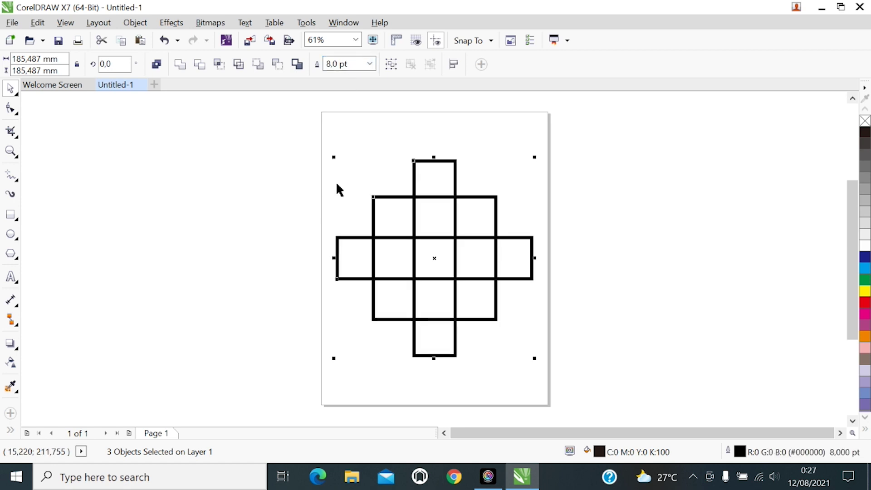
pyautogui.click(199, 65)
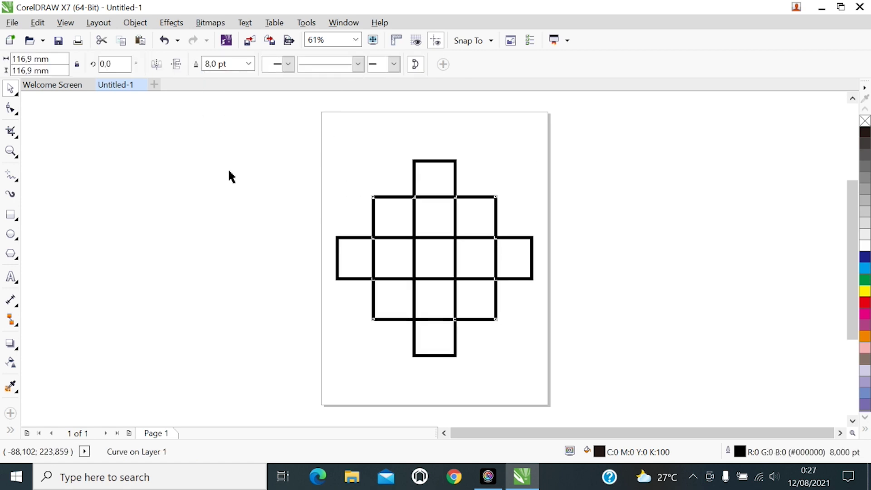
# Step: Select all three shapes and convert their 8 pt outlines to objects
pyautogui.moveTo(245, 117); pyautogui.dragTo(575, 378)
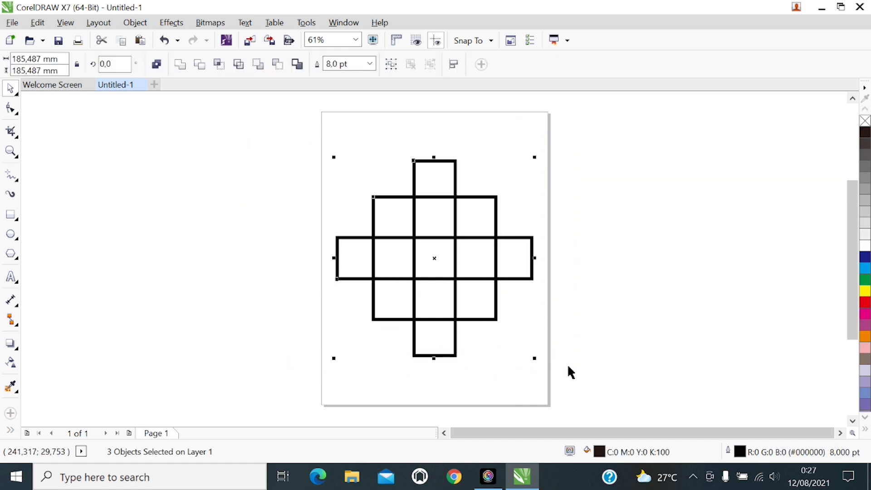
pyautogui.click(138, 25)
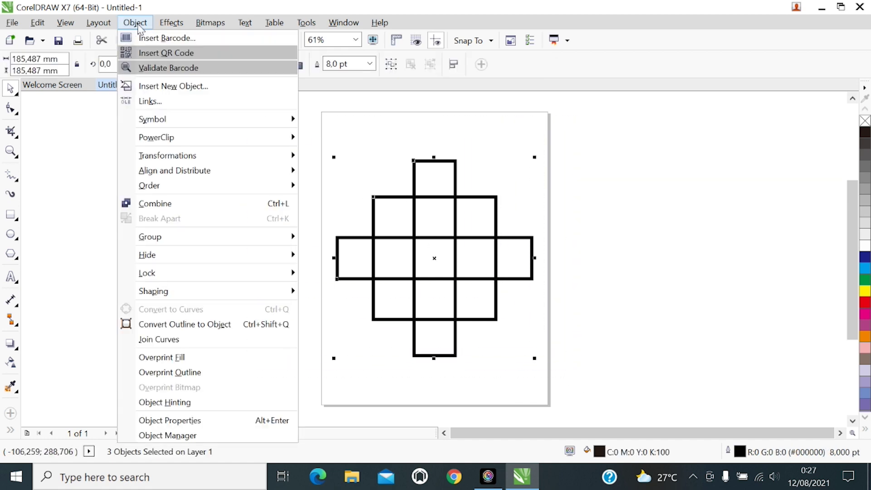
pyautogui.click(166, 325)
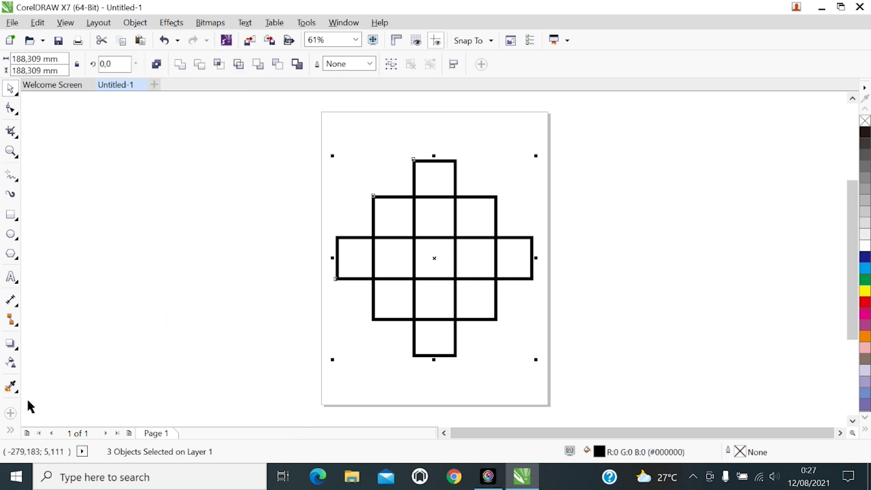
# Step: Fill all thirteen cells of the grid with 40% black grey and no outline using the Smart Fill tool
pyautogui.click(13, 431)
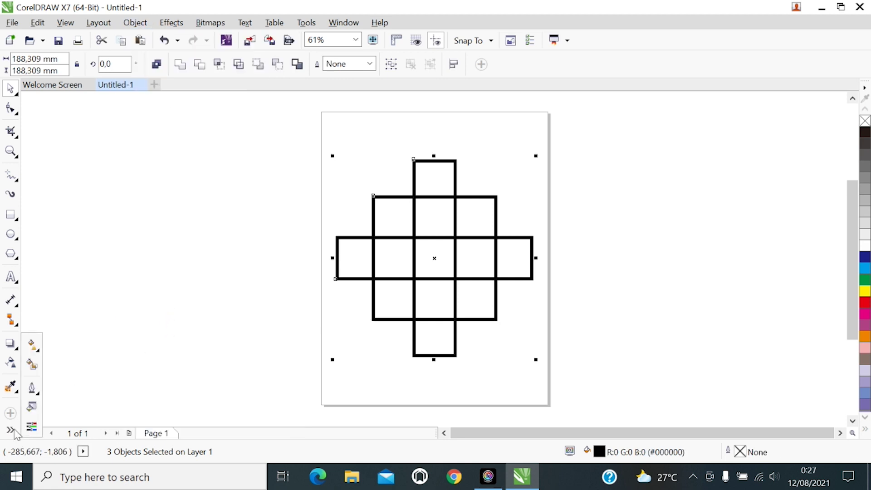
pyautogui.click(32, 365)
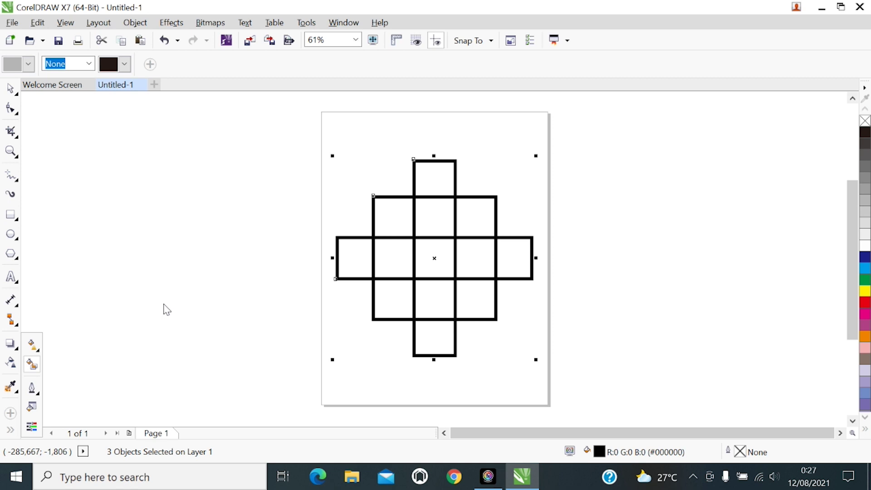
pyautogui.click(360, 259)
pyautogui.click(396, 230)
pyautogui.click(427, 189)
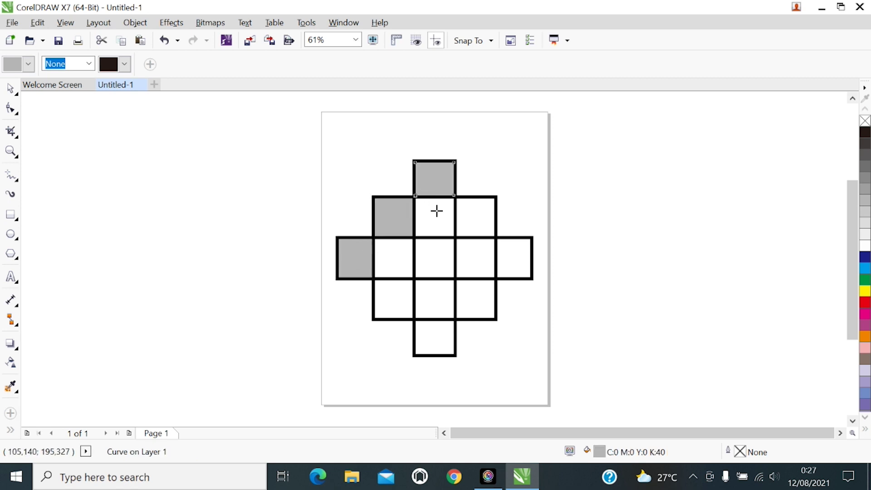
pyautogui.click(470, 208)
pyautogui.click(513, 262)
pyautogui.click(480, 264)
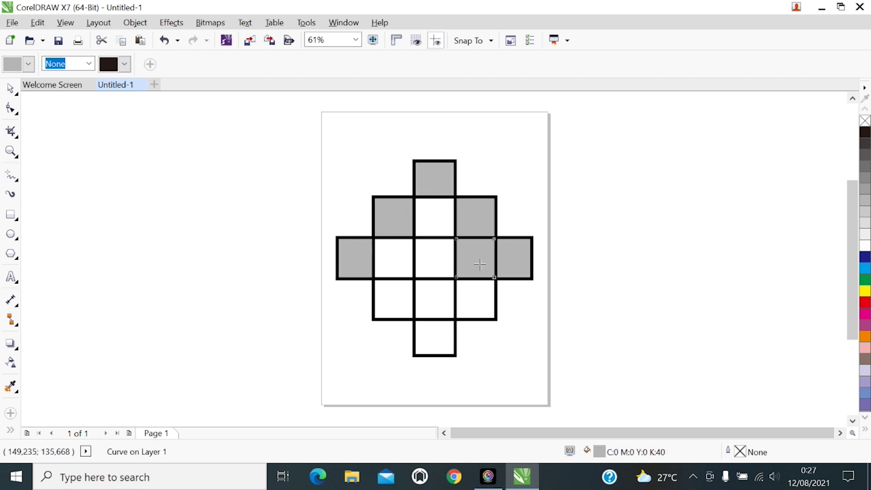
pyautogui.click(429, 261)
pyautogui.click(432, 225)
pyautogui.click(391, 263)
pyautogui.click(402, 296)
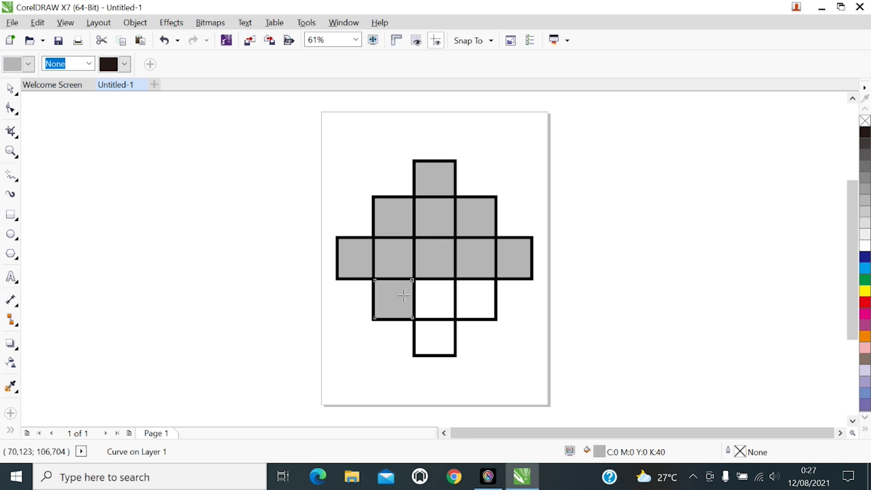
pyautogui.click(426, 296)
pyautogui.click(468, 295)
pyautogui.click(443, 344)
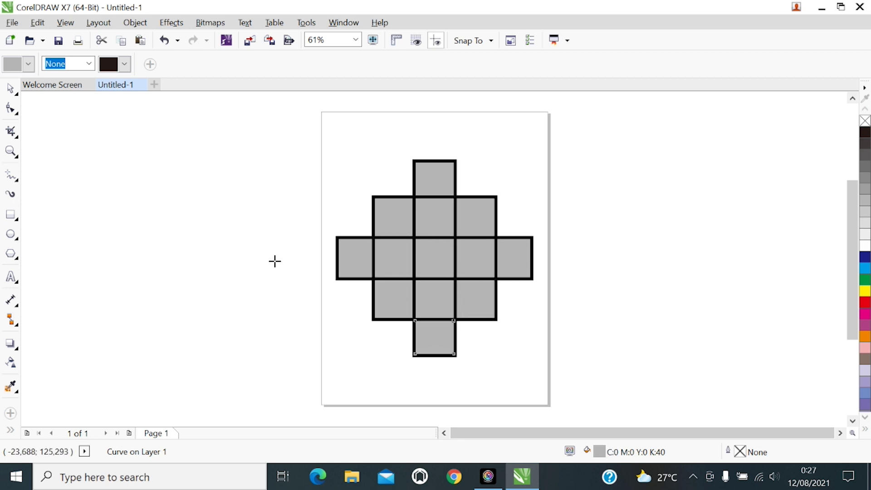
# Step: Select the whole grid and apply a 10 mm fillet to the corners of all its objects
pyautogui.click(10, 88)
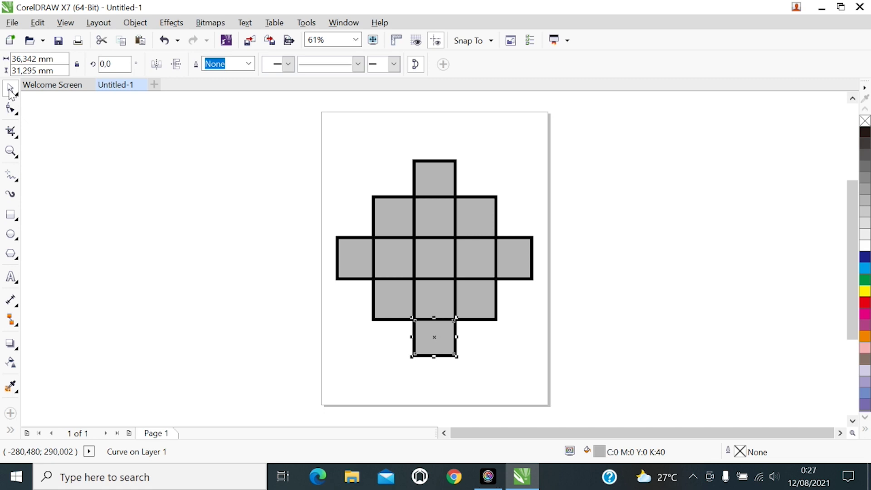
pyautogui.click(224, 191)
pyautogui.moveTo(257, 130); pyautogui.dragTo(576, 386)
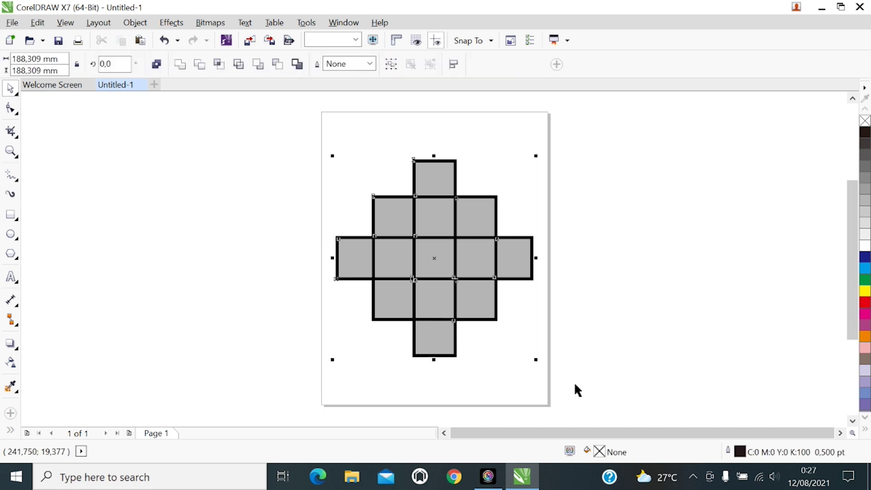
pyautogui.click(341, 23)
pyautogui.moveTo(366, 198)
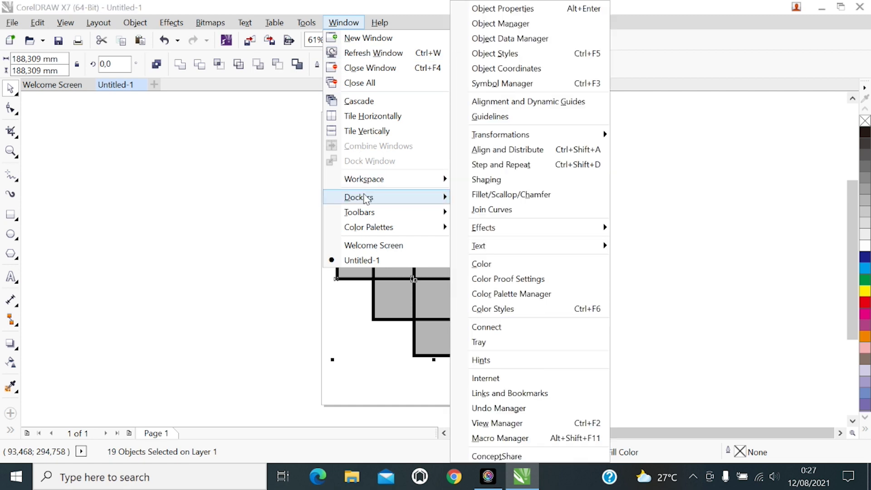
pyautogui.click(478, 199)
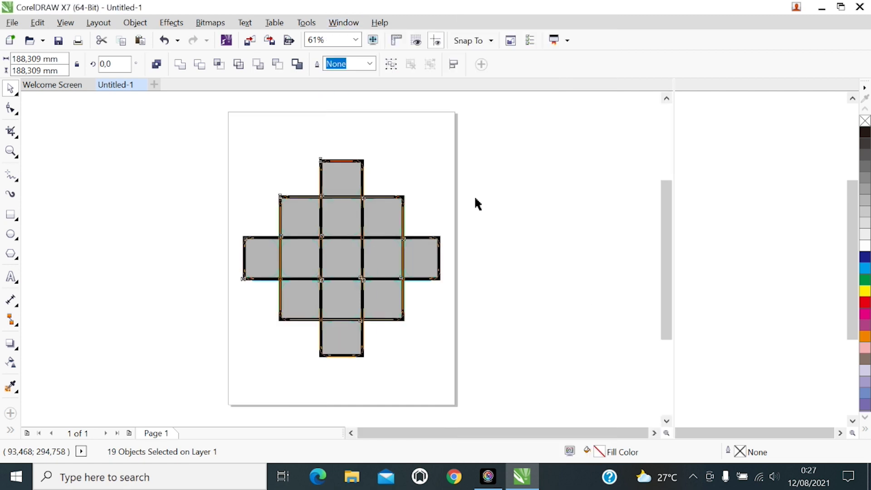
pyautogui.click(694, 115)
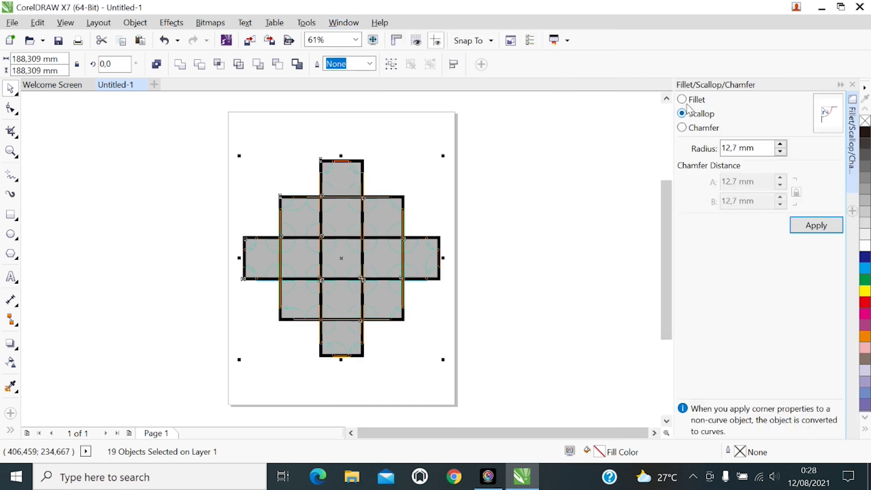
pyautogui.click(689, 99)
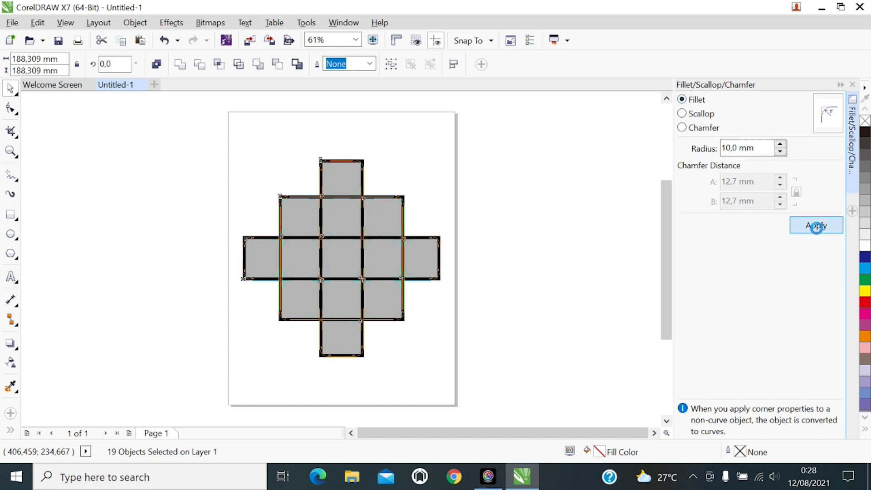
pyautogui.click(817, 228)
pyautogui.click(504, 257)
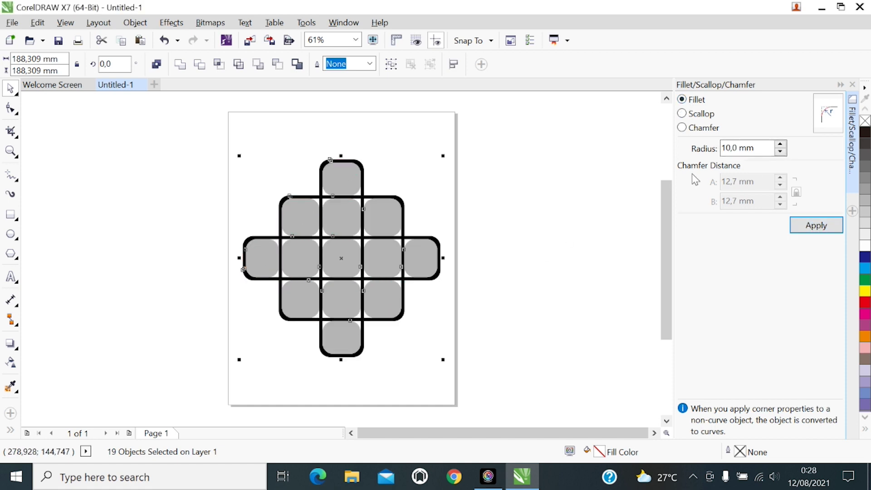
pyautogui.click(853, 84)
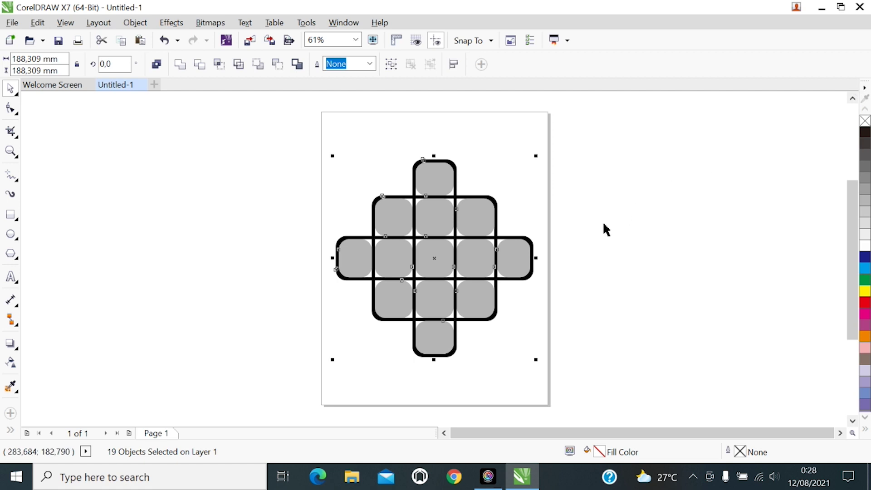
# Step: Delete the thick black outline shape of the large central square
pyautogui.click(593, 224)
pyautogui.click(497, 236)
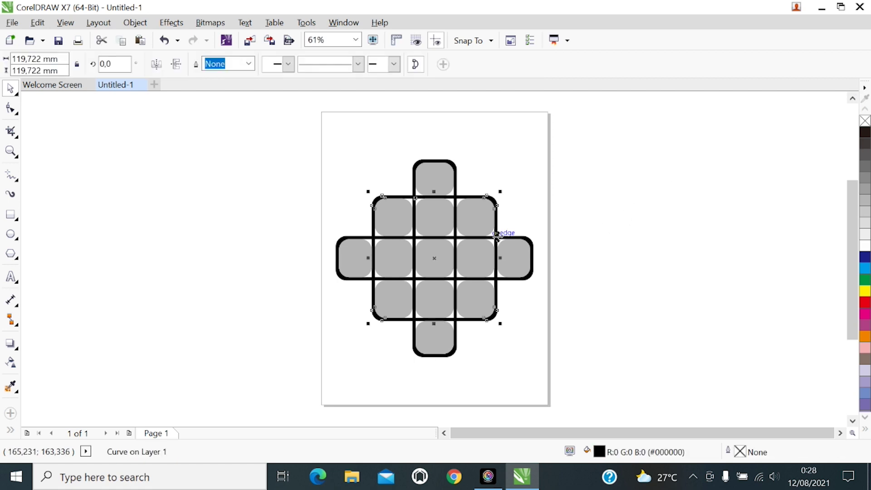
pyautogui.press('Delete')
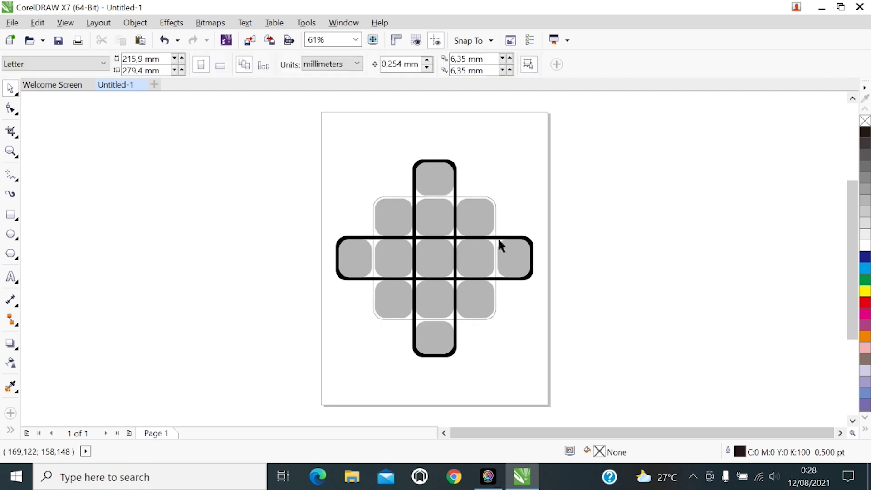
# Step: Delete the remaining horizontal and vertical thick black outline shapes and the thin leftover outlines around the grey squares
pyautogui.click(498, 238)
pyautogui.press('Delete')
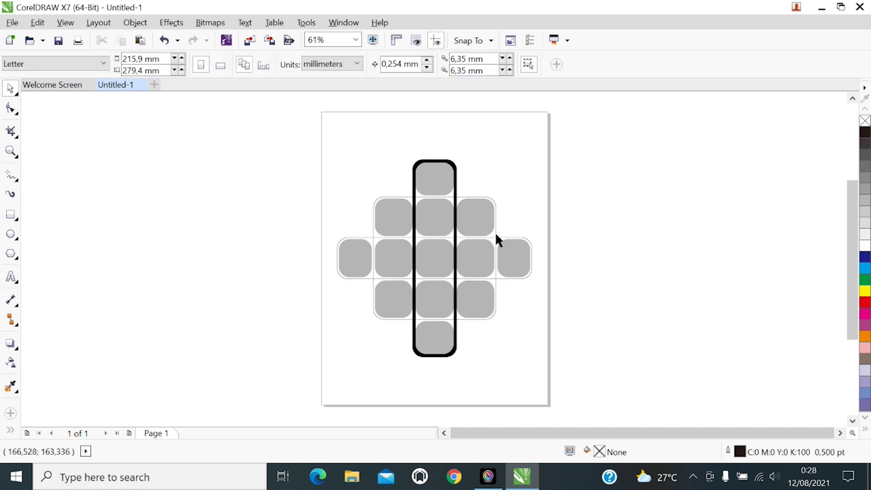
pyautogui.click(495, 235)
pyautogui.press('Delete')
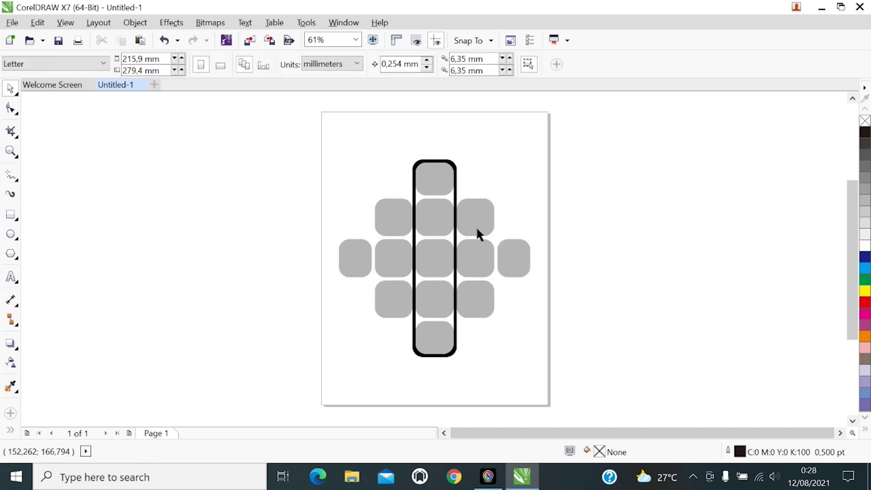
pyautogui.click(457, 202)
pyautogui.press('Delete')
pyautogui.click(458, 202)
pyautogui.press('Escape')
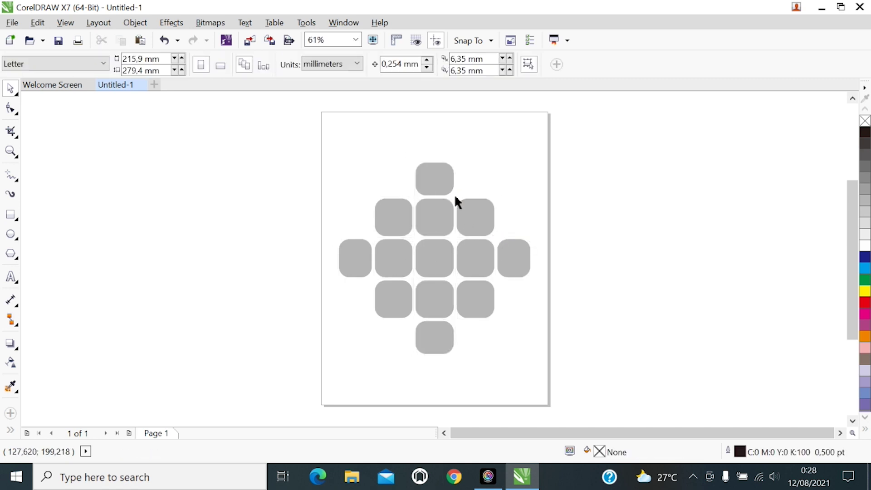
# Step: Select all thirteen grey squares and weld them into a single curve
pyautogui.moveTo(251, 135); pyautogui.dragTo(580, 378)
pyautogui.click(180, 64)
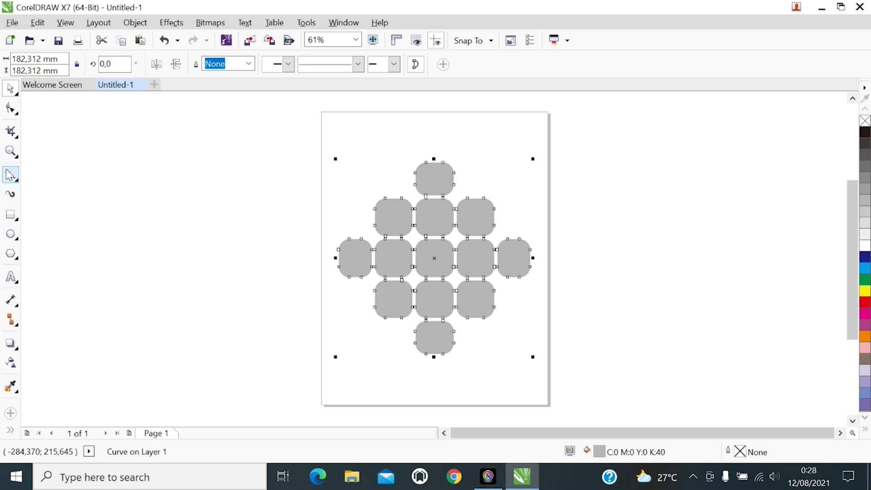
# Step: Draw a straight horizontal line about 217 mm long through the centre of the grid, extending past both sides
pyautogui.click(10, 174)
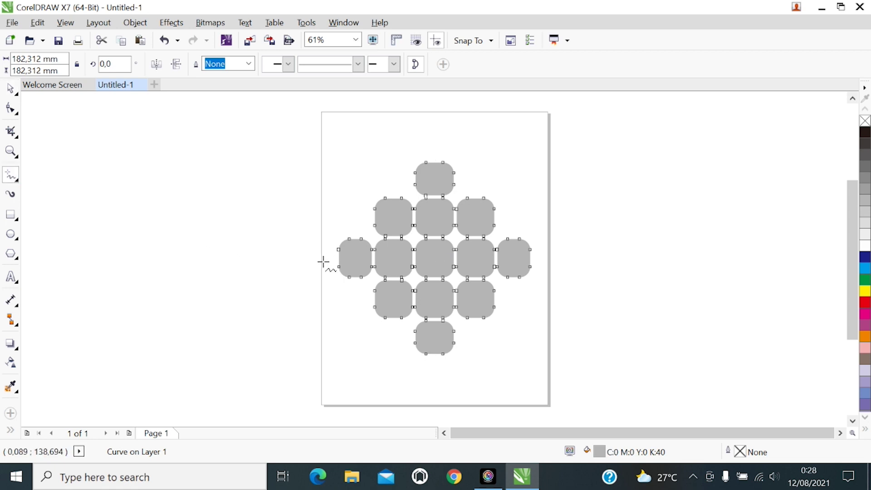
pyautogui.moveTo(324, 261); pyautogui.dragTo(552, 258)
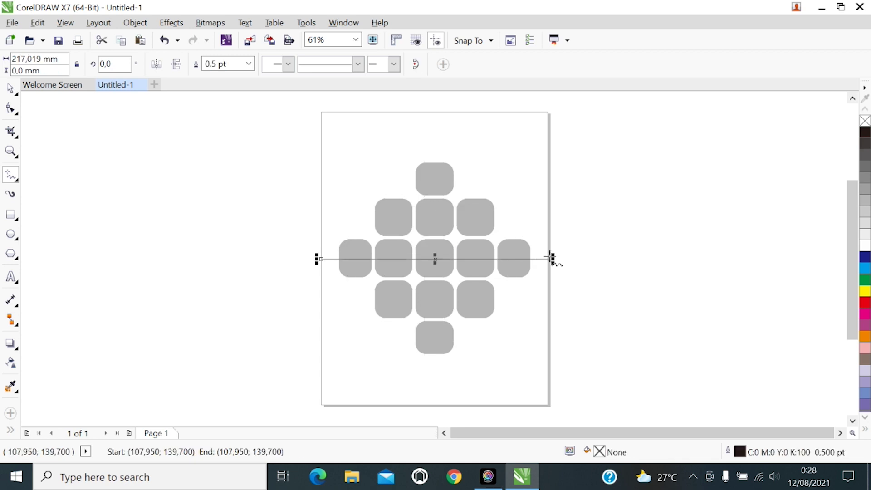
pyautogui.click(16, 93)
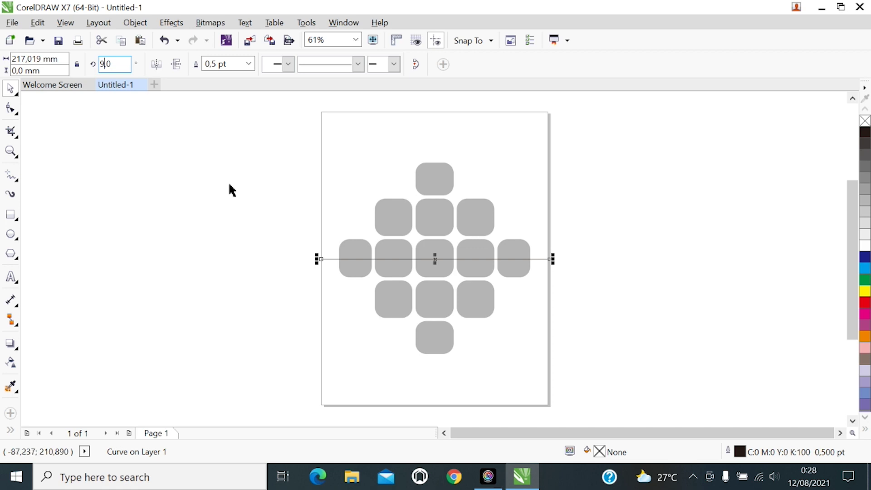
# Step: Duplicate the horizontal line and rotate the copy by 90 degrees to form a cross through the grid's centre
pyautogui.doubleClick(114, 68)
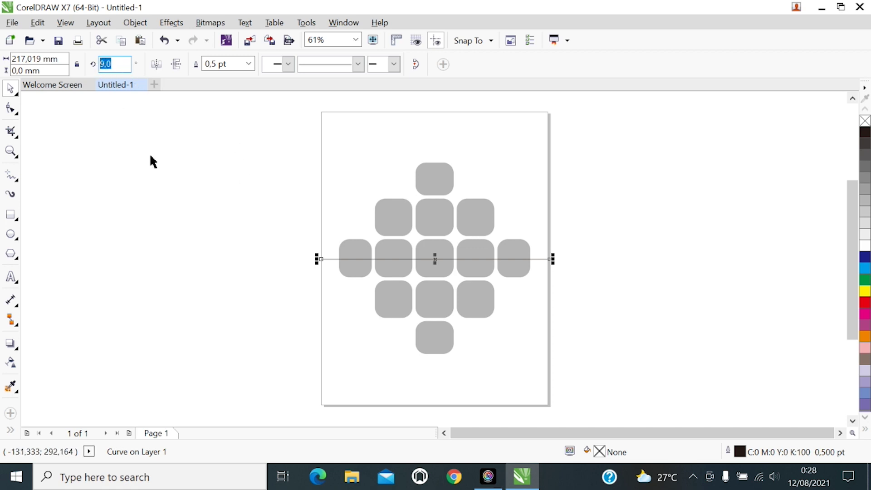
pyautogui.write('90')
pyautogui.press('Return')
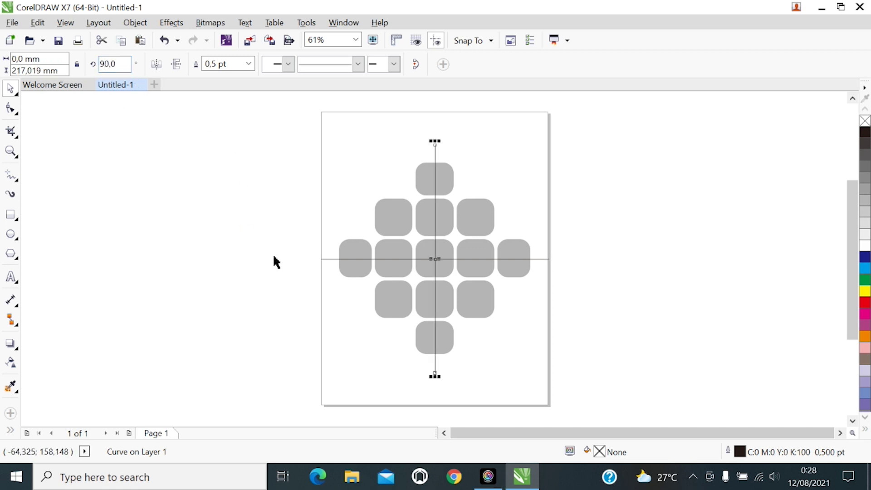
pyautogui.click(265, 261)
# Step: Select the squares with both crossing lines and trim the squares along the lines
pyautogui.moveTo(282, 132); pyautogui.dragTo(570, 387)
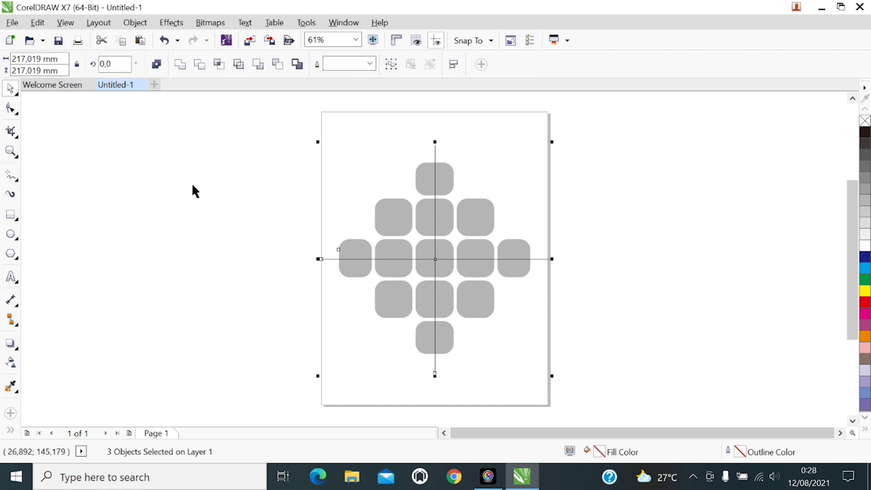
pyautogui.click(199, 64)
pyautogui.click(220, 242)
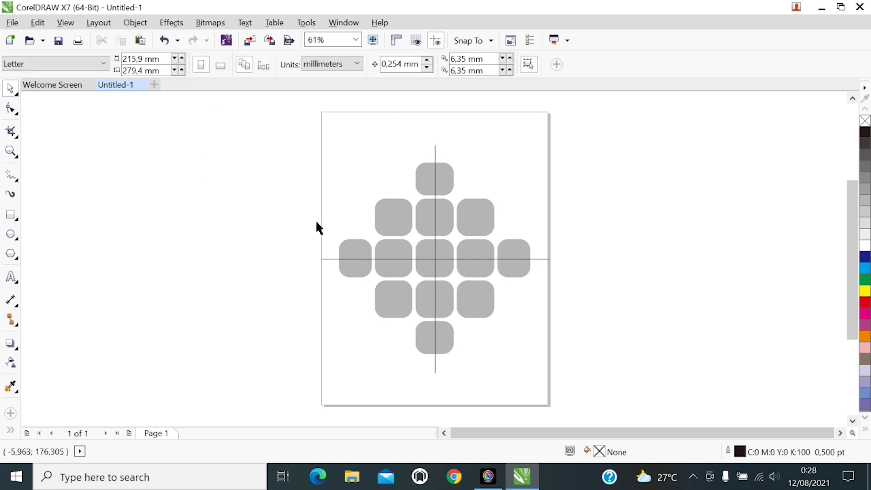
# Step: Break the trimmed grey curve apart into separate pieces
pyautogui.click(362, 243)
pyautogui.click(136, 22)
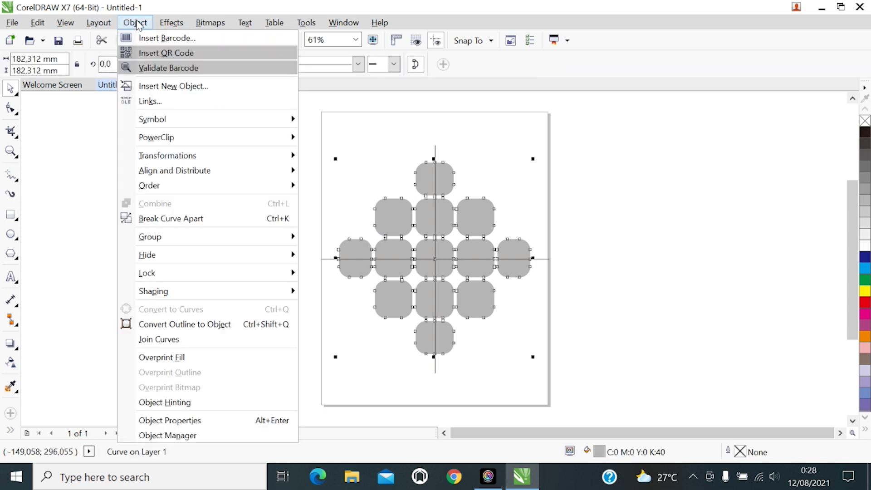
pyautogui.click(152, 218)
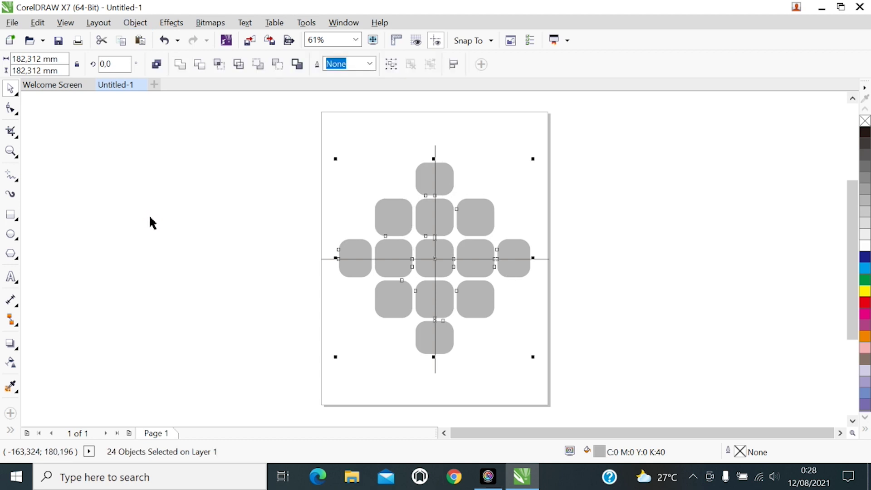
pyautogui.click(151, 216)
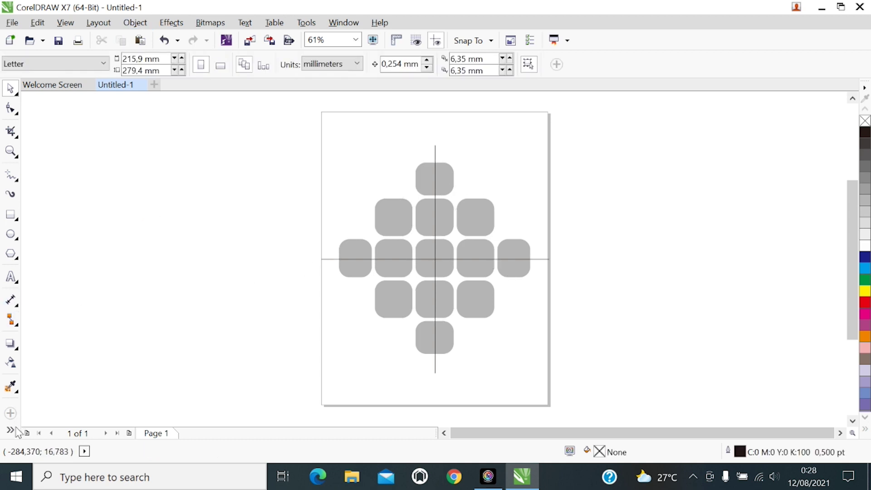
# Step: Fill the six pieces in the lower-left quarter of the grid with blue
pyautogui.click(368, 273)
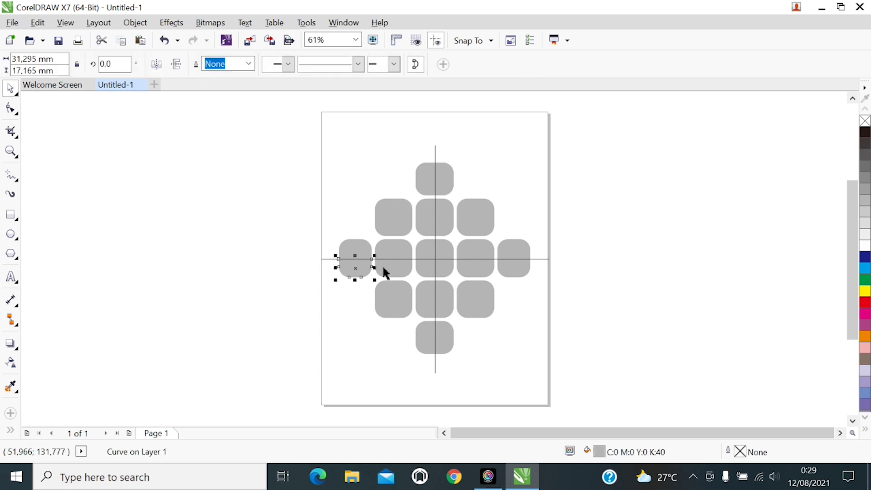
pyautogui.keyDown('shift'); pyautogui.click(388, 268); pyautogui.keyUp('shift')
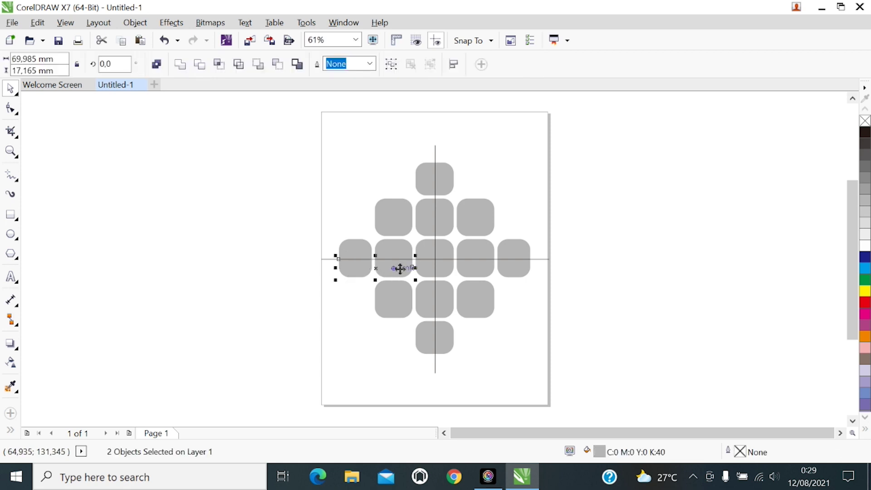
pyautogui.keyDown('shift'); pyautogui.click(423, 301); pyautogui.keyUp('shift')
pyautogui.keyDown('shift'); pyautogui.click(424, 346); pyautogui.keyUp('shift')
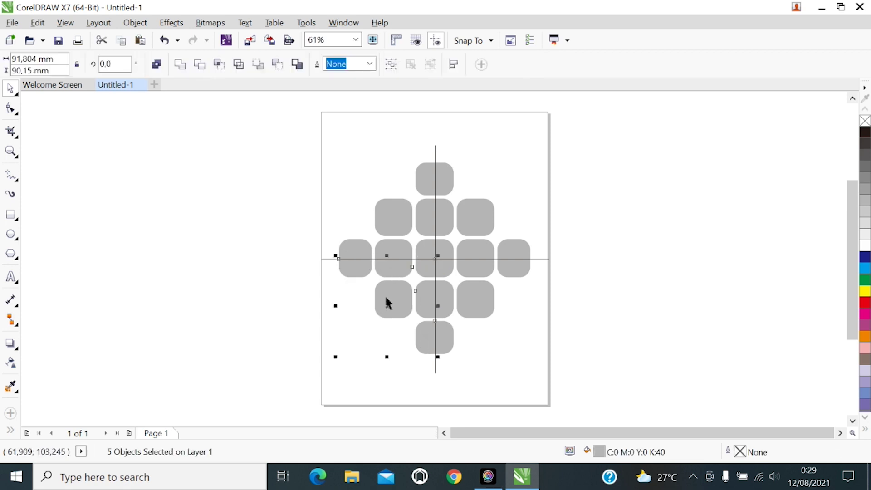
pyautogui.keyDown('shift'); pyautogui.click(387, 298); pyautogui.keyUp('shift')
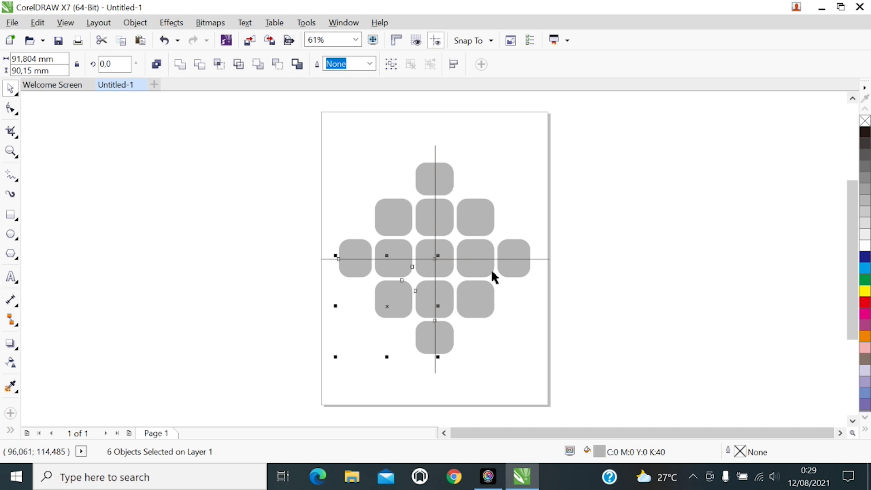
pyautogui.click(864, 256)
pyautogui.click(487, 320)
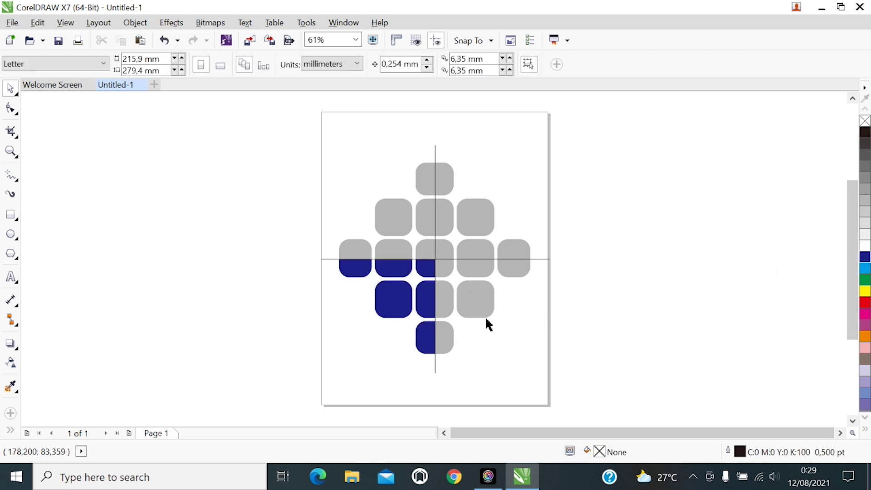
# Step: Fill the six pieces in the lower-right quarter of the grid with red (C:0 M:100 Y:100 K:0)
pyautogui.click(444, 345)
pyautogui.keyDown('shift'); pyautogui.click(443, 300); pyautogui.keyUp('shift')
pyautogui.keyDown('shift'); pyautogui.click(445, 271); pyautogui.keyUp('shift')
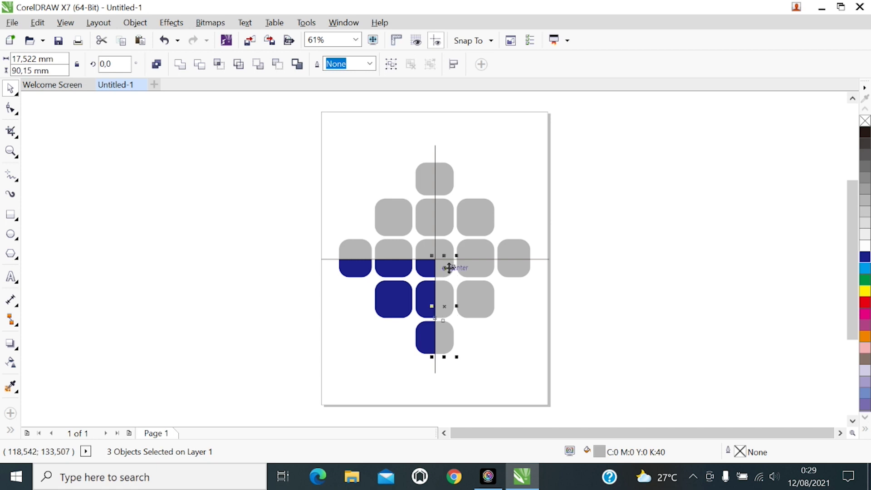
pyautogui.keyDown('shift'); pyautogui.click(484, 298); pyautogui.keyUp('shift')
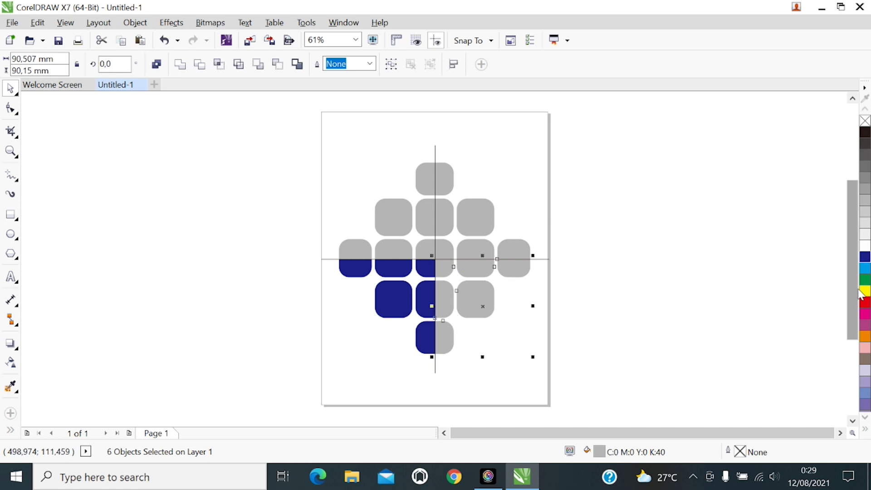
pyautogui.click(866, 303)
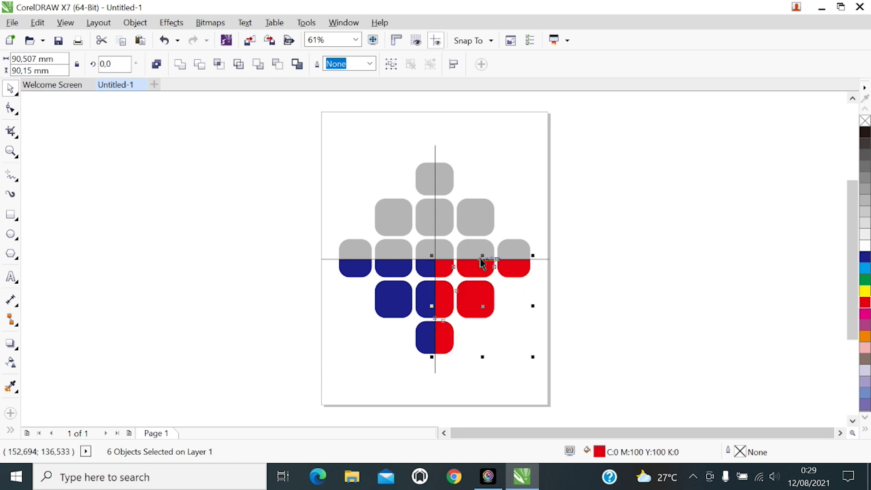
# Step: Fill the six pieces in the upper-left quarter of the grid with red (C:0 M:100 Y:100 K:0)
pyautogui.click(355, 253)
pyautogui.keyDown('shift'); pyautogui.click(391, 223); pyautogui.keyUp('shift')
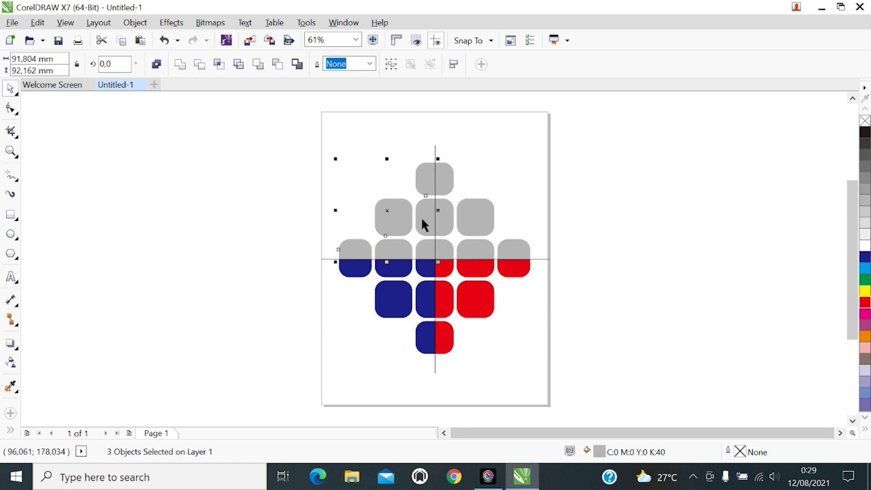
pyautogui.keyDown('shift'); pyautogui.click(426, 253); pyautogui.keyUp('shift')
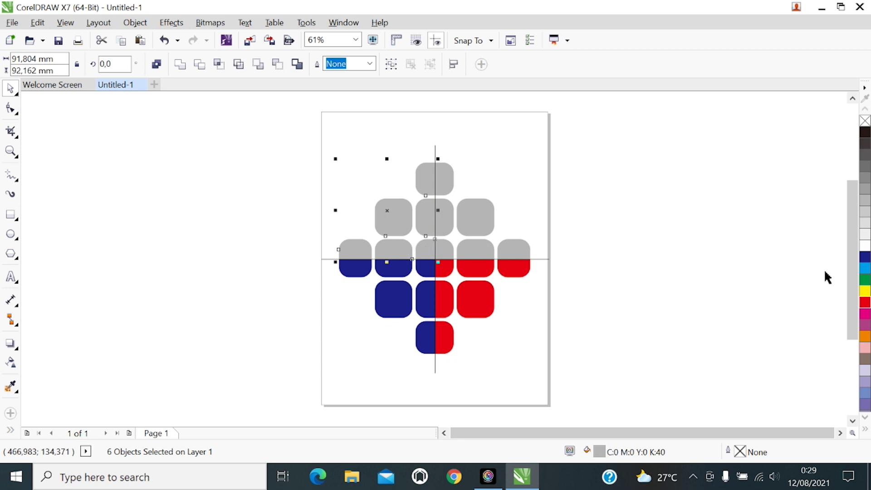
pyautogui.click(865, 303)
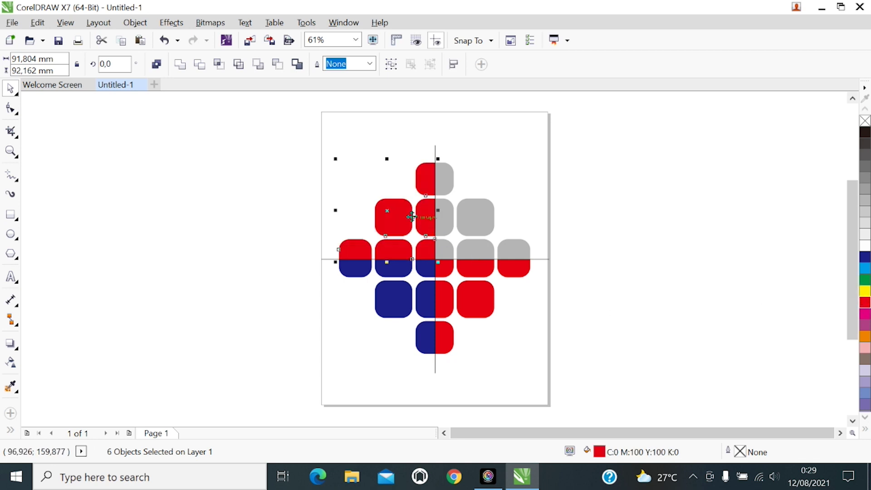
# Step: Fill the six pieces in the upper-right quarter of the grid with blue (C:100 M:100 Y:0 K:0)
pyautogui.click(447, 200)
pyautogui.keyDown('shift'); pyautogui.click(448, 219); pyautogui.keyUp('shift')
pyautogui.keyDown('shift'); pyautogui.click(446, 253); pyautogui.keyUp('shift')
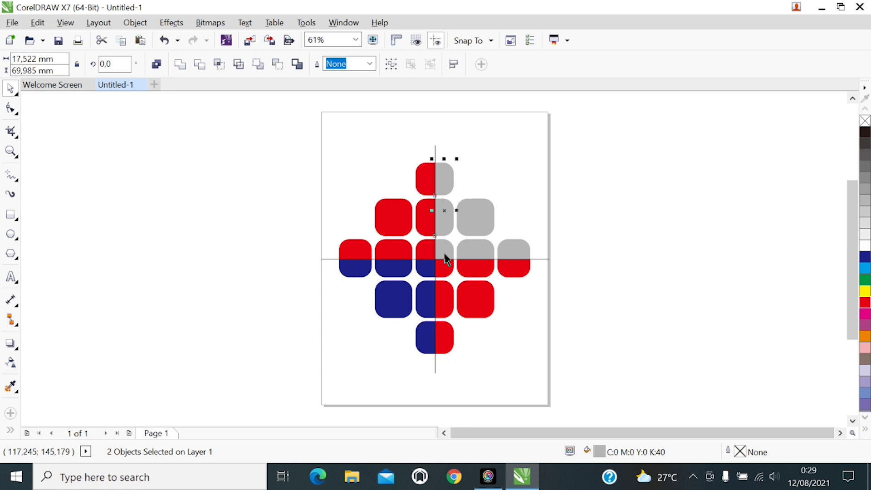
pyautogui.keyDown('shift'); pyautogui.click(474, 220); pyautogui.keyUp('shift')
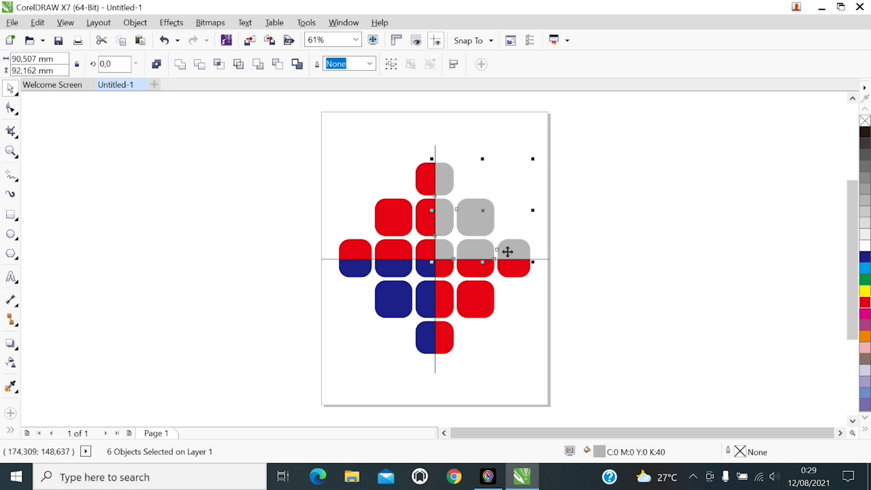
pyautogui.click(865, 258)
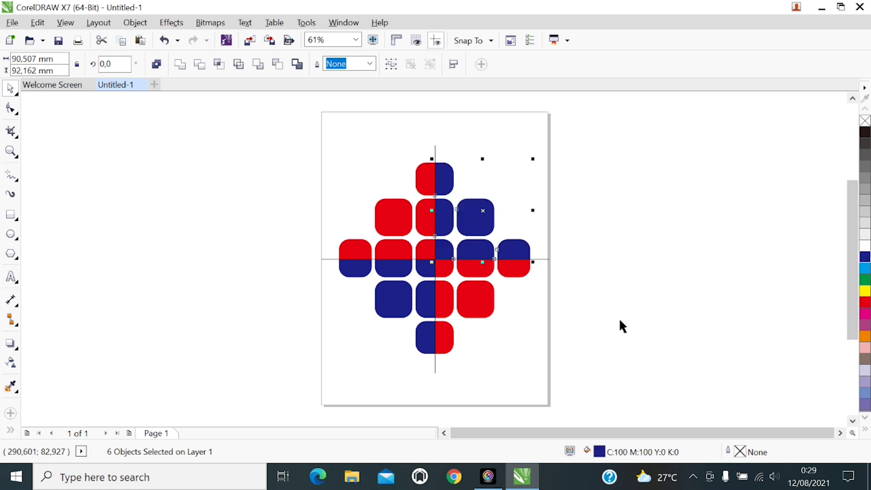
# Step: Delete the horizontal and vertical lines crossing the grid
pyautogui.click(546, 288)
pyautogui.click(544, 259)
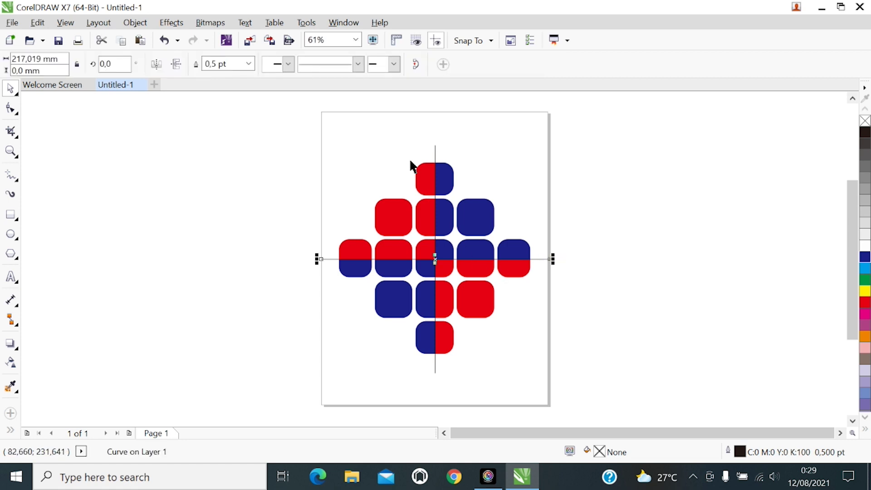
pyautogui.keyDown('shift'); pyautogui.click(436, 158); pyautogui.keyUp('shift')
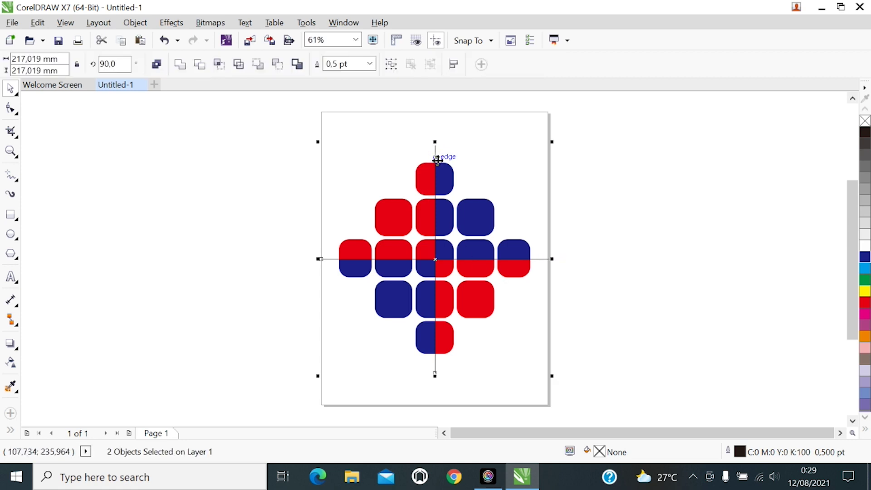
pyautogui.press('Delete')
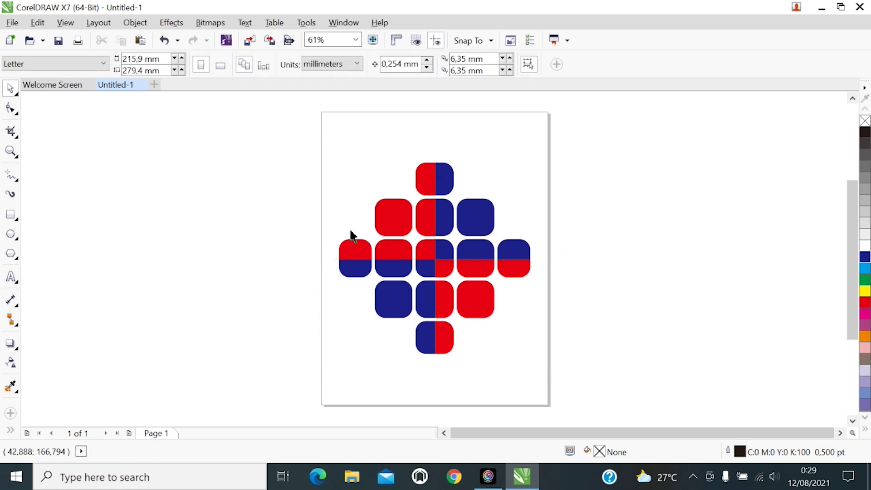
# Step: Select the four quarter pieces of the central square and weld them into one shape
pyautogui.click(428, 253)
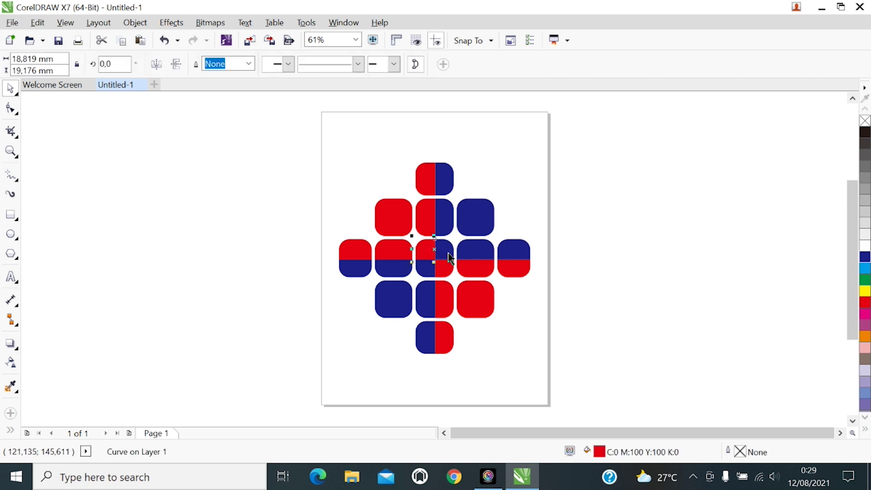
pyautogui.keyDown('shift'); pyautogui.click(449, 257); pyautogui.keyUp('shift')
pyautogui.keyDown('shift'); pyautogui.click(431, 276); pyautogui.keyUp('shift')
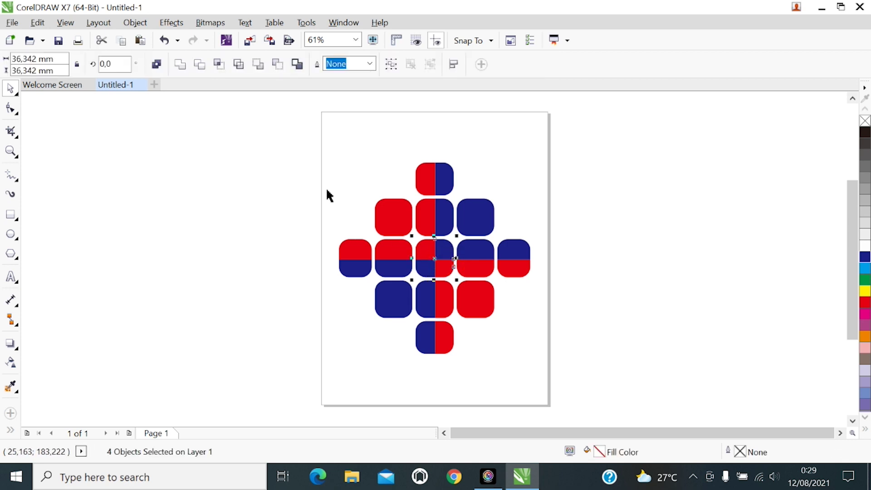
pyautogui.click(181, 69)
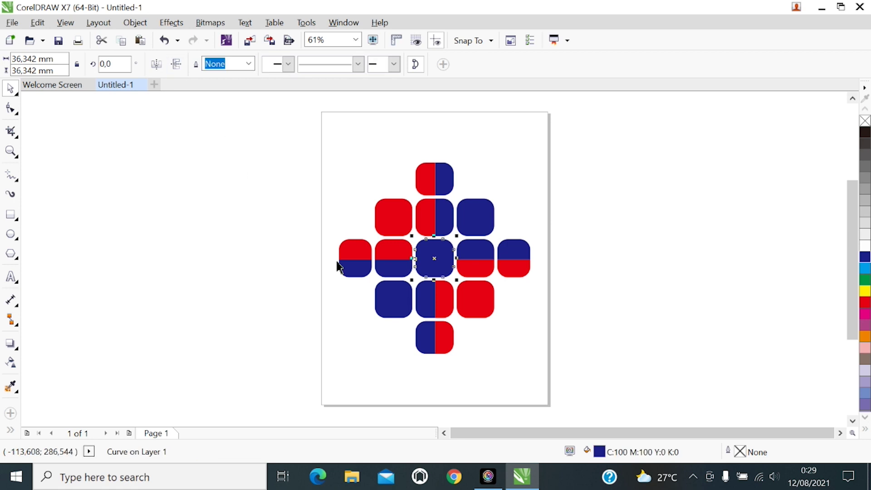
# Step: Fill the welded central square with golden yellow and deselect it
pyautogui.scroll(-5, 866, 327)
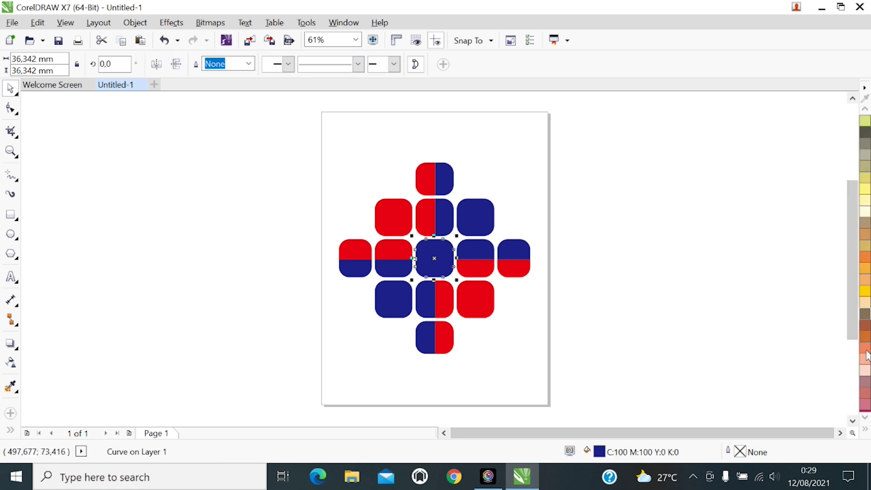
pyautogui.click(865, 292)
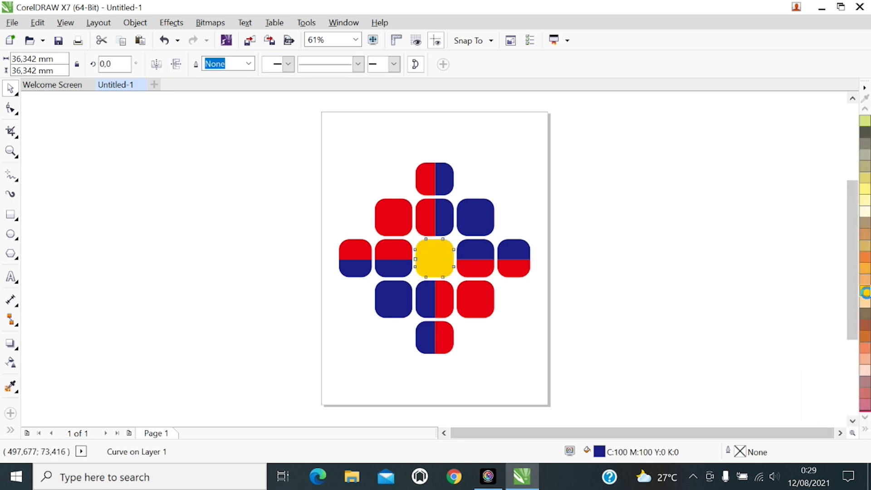
pyautogui.click(522, 333)
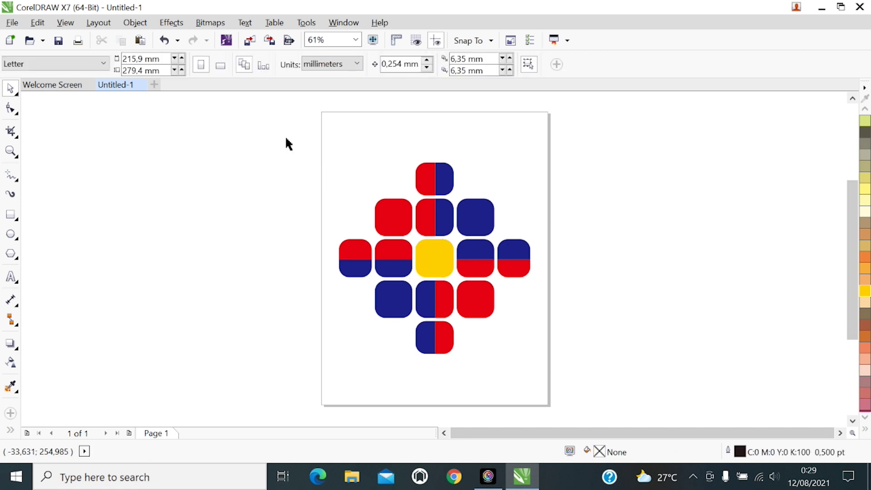
# Step: Select all the coloured pieces of the logo and group them
pyautogui.moveTo(287, 134); pyautogui.dragTo(563, 378)
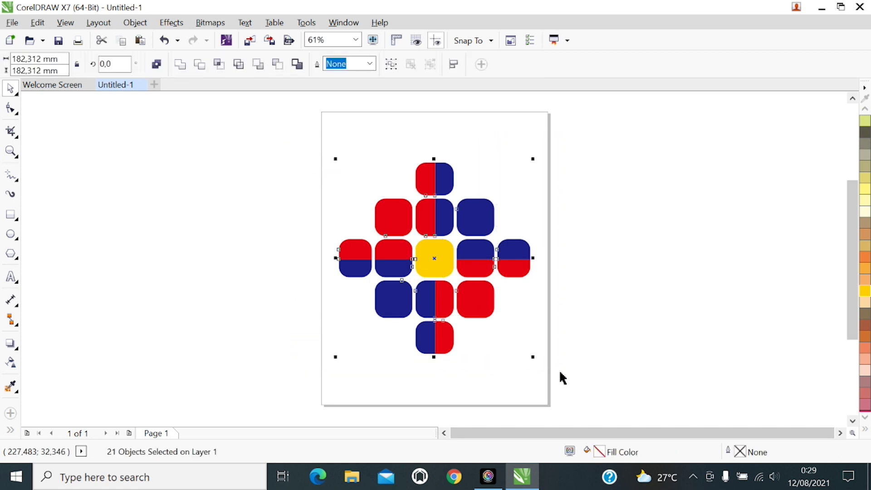
pyautogui.hotkey('ctrl', 'g')
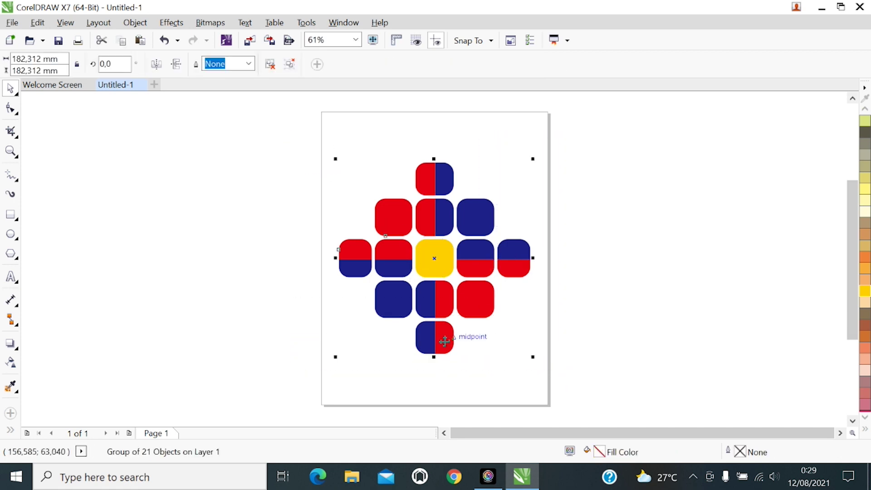
pyautogui.press('Escape')
# Step: Draw a rectangle about 227 by 255 mm around the whole logo as its background
pyautogui.press('F6')
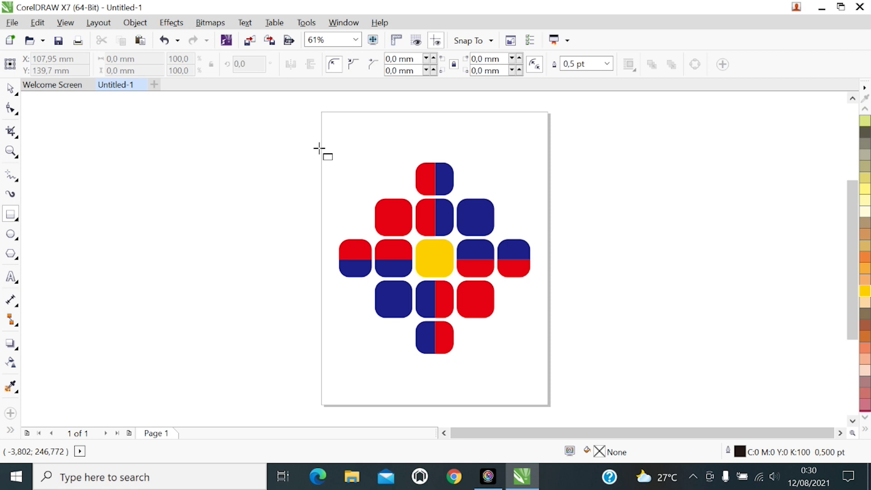
pyautogui.moveTo(319, 148); pyautogui.dragTo(558, 414)
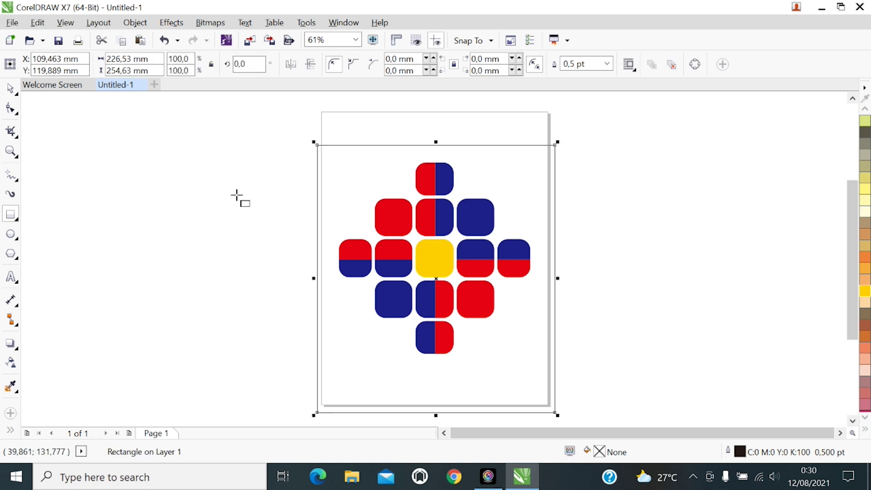
pyautogui.click(8, 89)
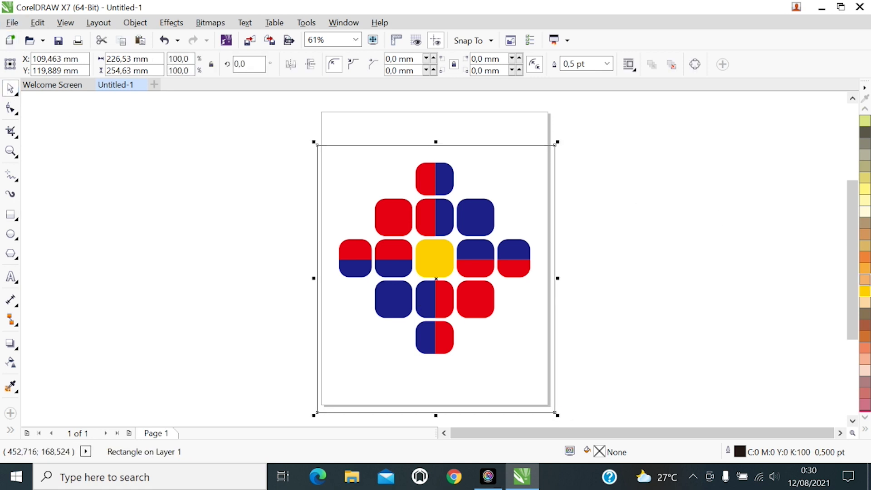
# Step: Fill the background rectangle with black (C:100 M:100 Y:100 K:100) and send it behind the logo
pyautogui.scroll(-3, 865, 279)
pyautogui.scroll(-4, 865, 290)
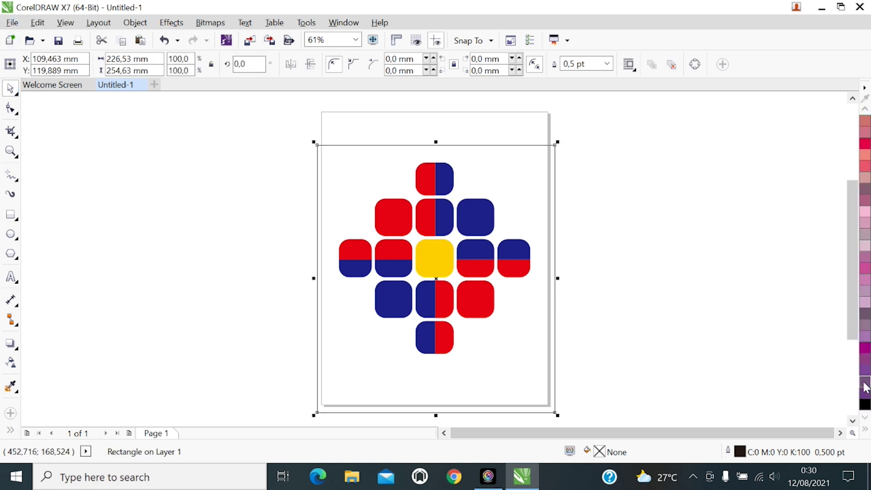
pyautogui.click(866, 404)
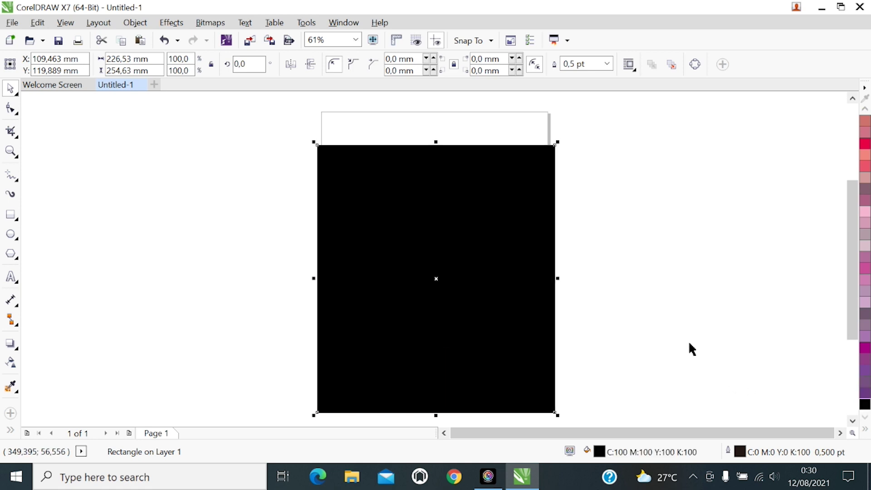
pyautogui.hotkey('shift', 'pagedown')
pyautogui.click(608, 302)
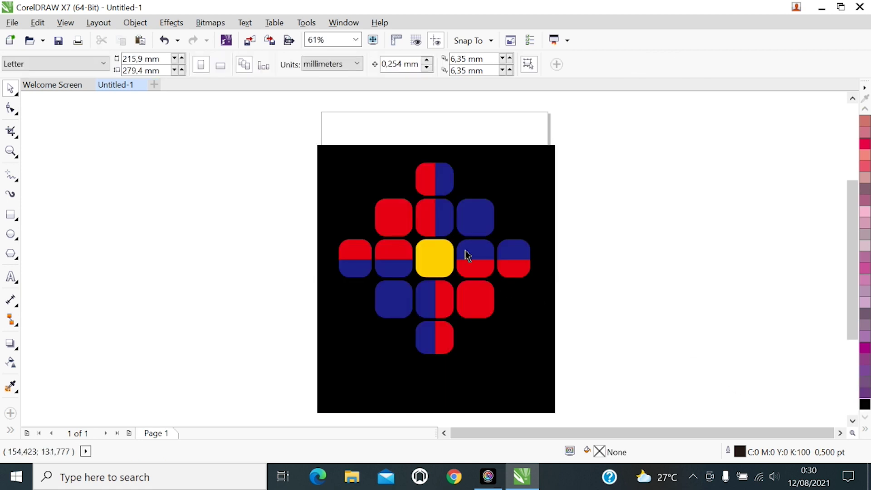
# Step: Apply a one-step outside contour with an offset of about 5.1 mm to the logo group
pyautogui.click(440, 269)
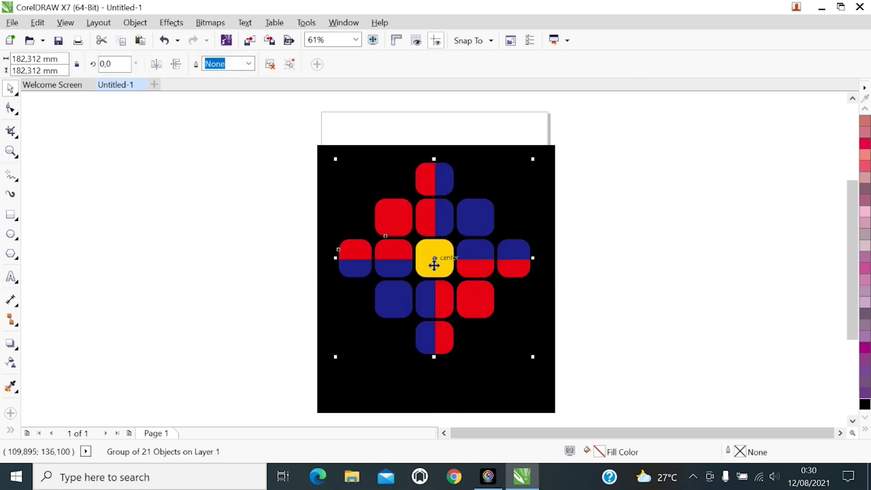
pyautogui.click(16, 348)
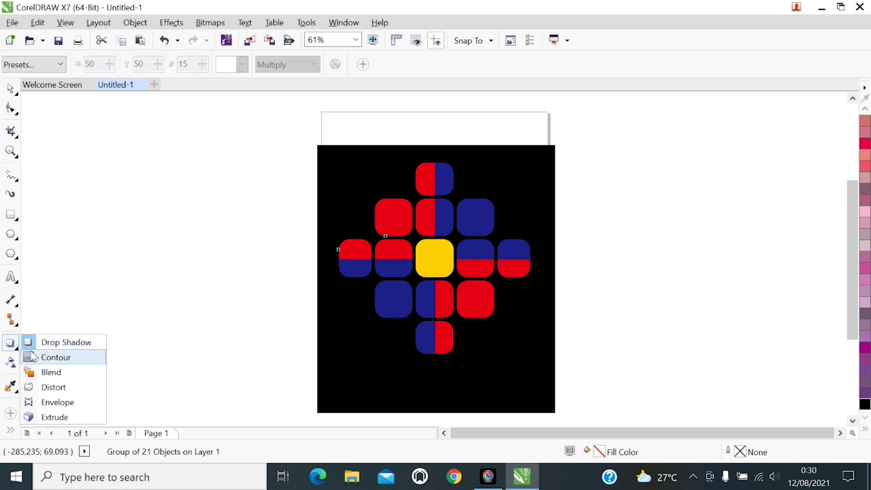
pyautogui.click(45, 357)
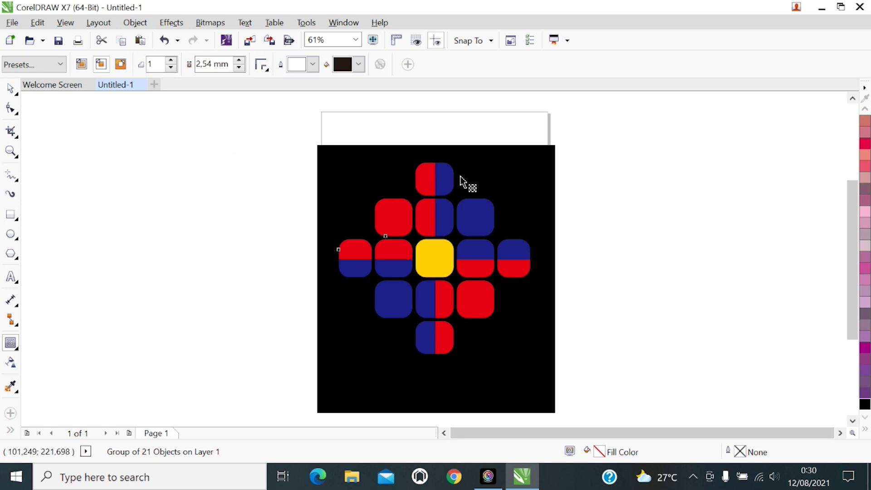
pyautogui.moveTo(433, 174)
pyautogui.mouseDown()
pyautogui.moveTo(440, 175)
pyautogui.moveTo(434, 162)
pyautogui.mouseUp()
pyautogui.hotkey('ctrl', 'z')
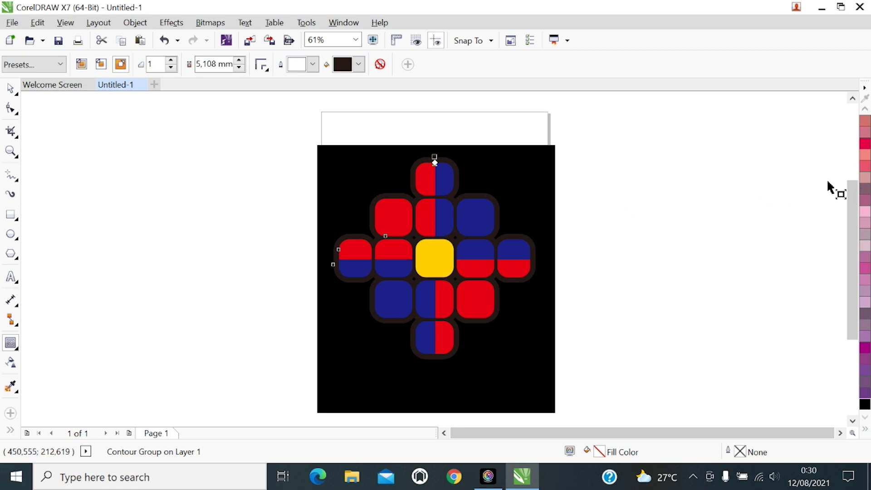
# Step: Change the fill colour of the logo's contour to white
pyautogui.scroll(-5, 865, 204)
pyautogui.scroll(5, 866, 208)
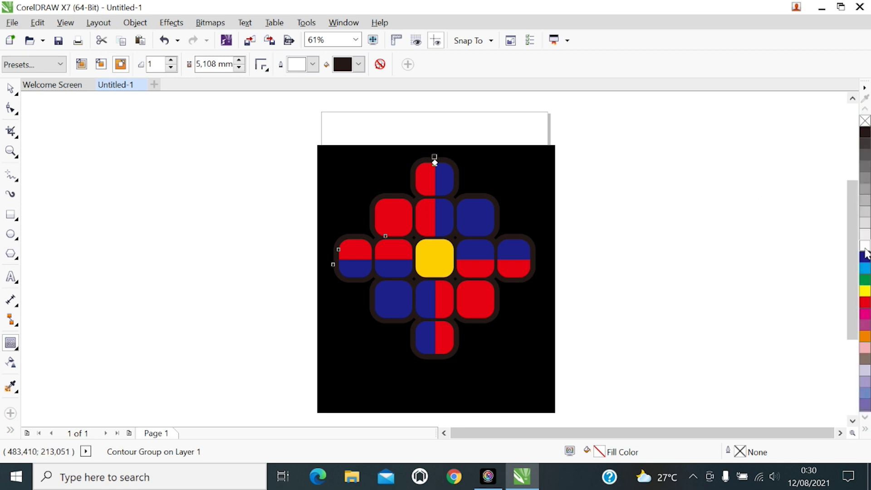
pyautogui.moveTo(670, 228); pyautogui.dragTo(435, 159)
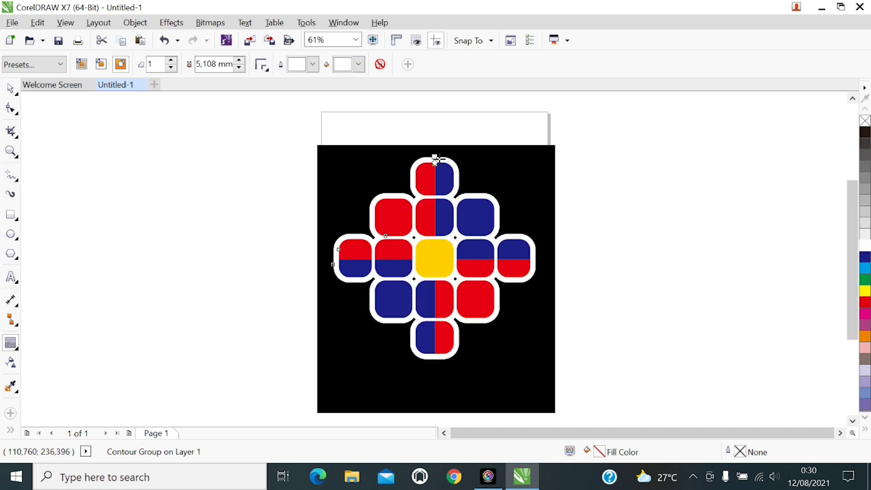
# Step: Reduce the offset of the logo's white contour to about 2.4 mm
pyautogui.scroll(2, 438, 161)
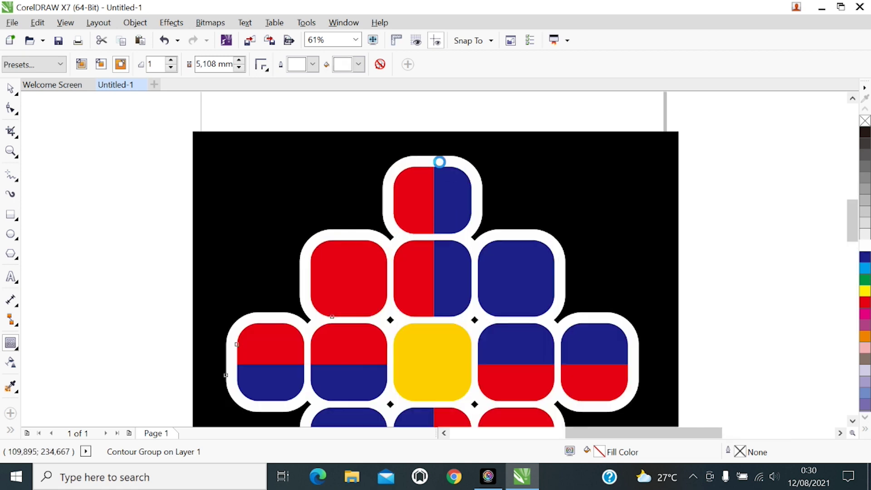
pyautogui.scroll(3, 439, 161)
pyautogui.moveTo(427, 154); pyautogui.dragTo(428, 167)
pyautogui.scroll(-5, 428, 167)
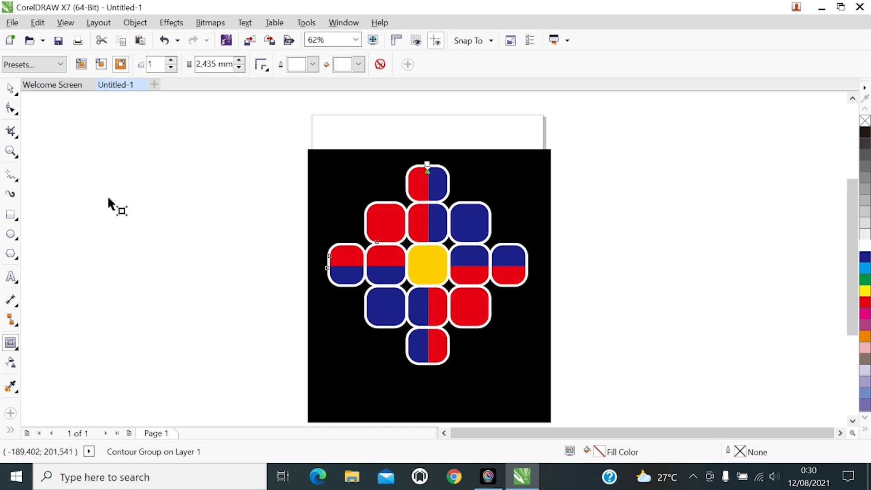
# Step: Rotate the contoured logo about 45 degrees clockwise around its centre and deselect it
pyautogui.click(10, 87)
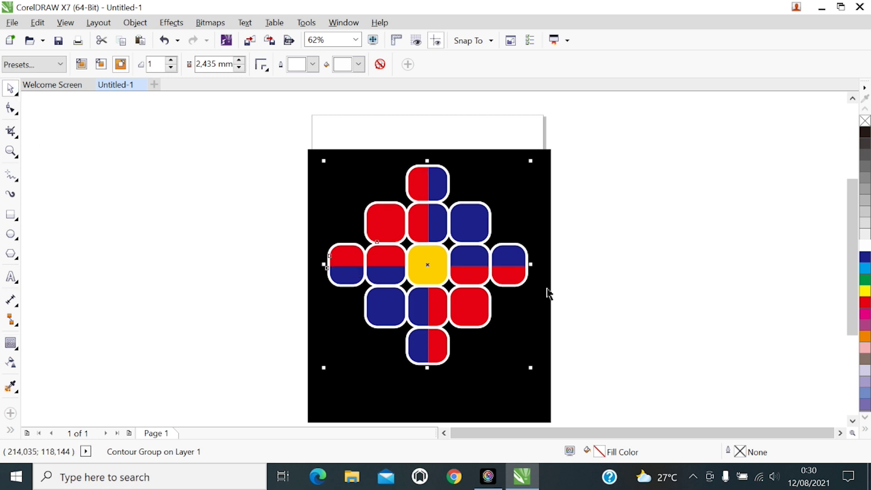
pyautogui.click(432, 265)
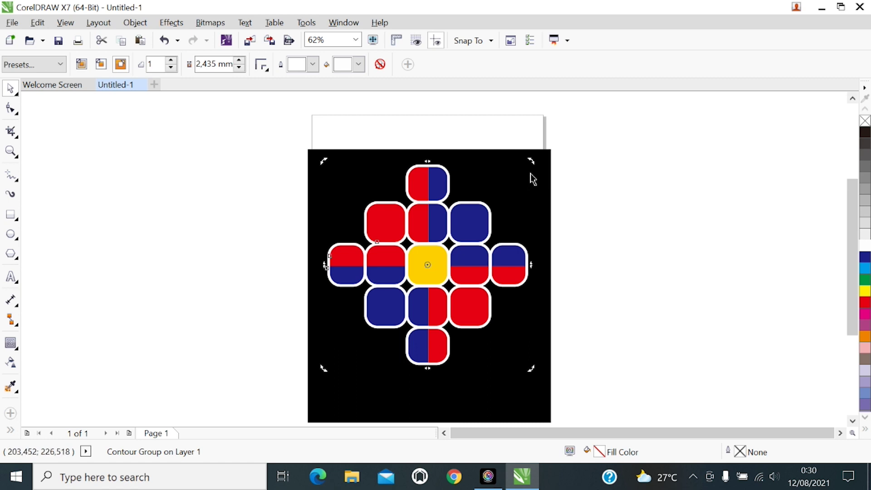
pyautogui.moveTo(534, 166); pyautogui.dragTo(547, 280)
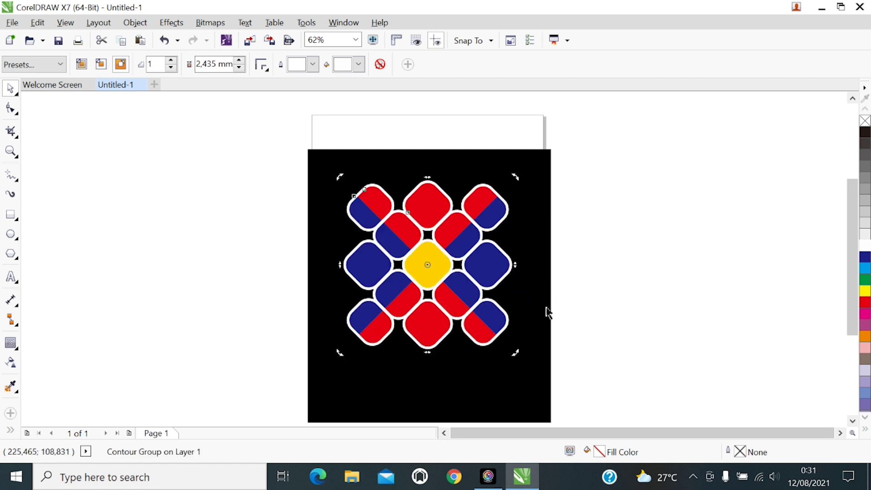
pyautogui.click(114, 252)
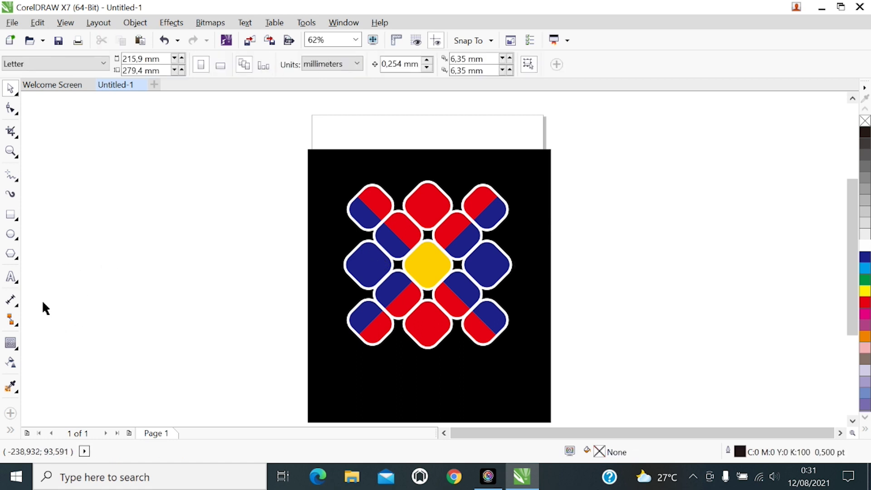
# Step: Add the artistic text "X - BOX" on the empty area beside the black background
pyautogui.click(16, 282)
pyautogui.click(127, 323)
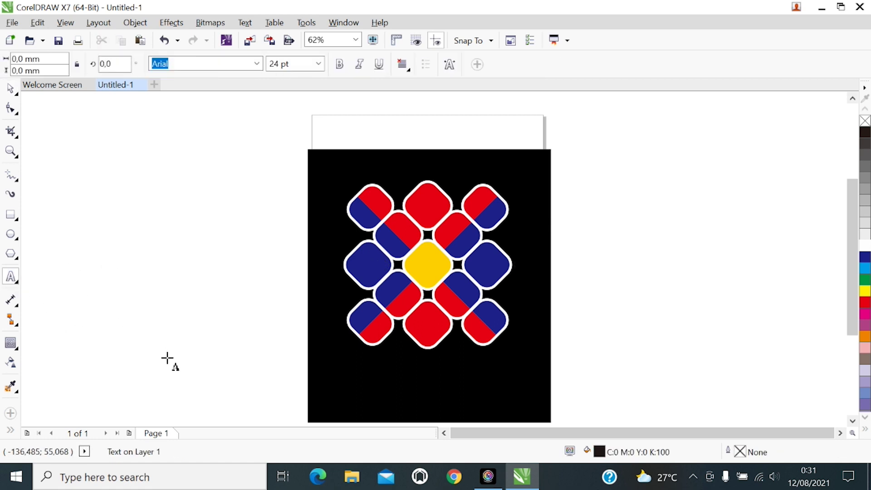
pyautogui.write('X - BOX')
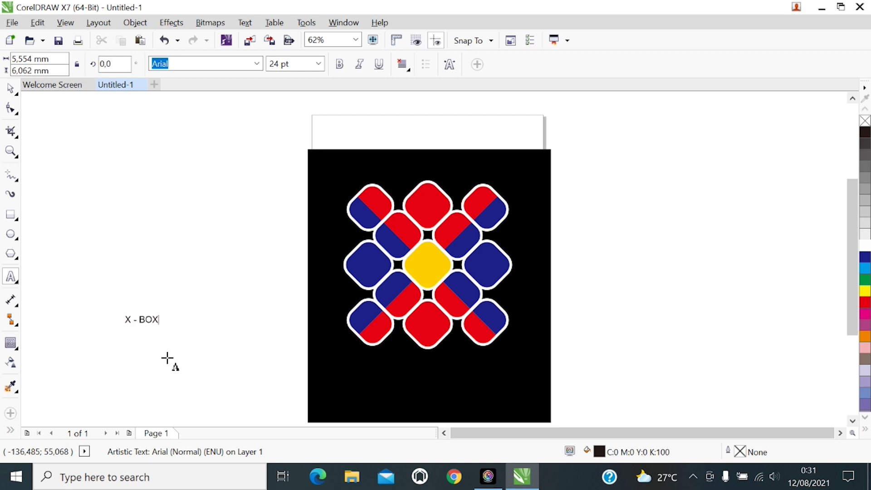
pyautogui.press('Escape')
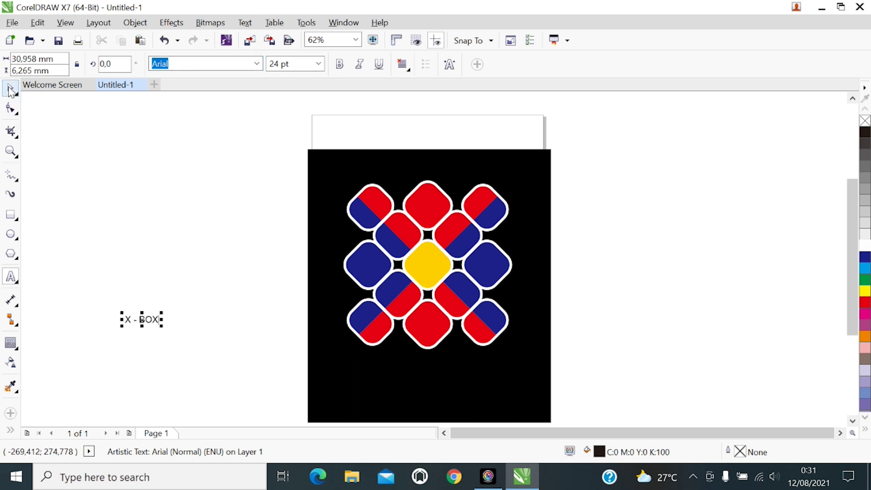
pyautogui.hotkey('ctrl', 'space')
# Step: Set the font of the "X - BOX" text to Magneto and enlarge the text to about 125 mm wide
pyautogui.click(257, 66)
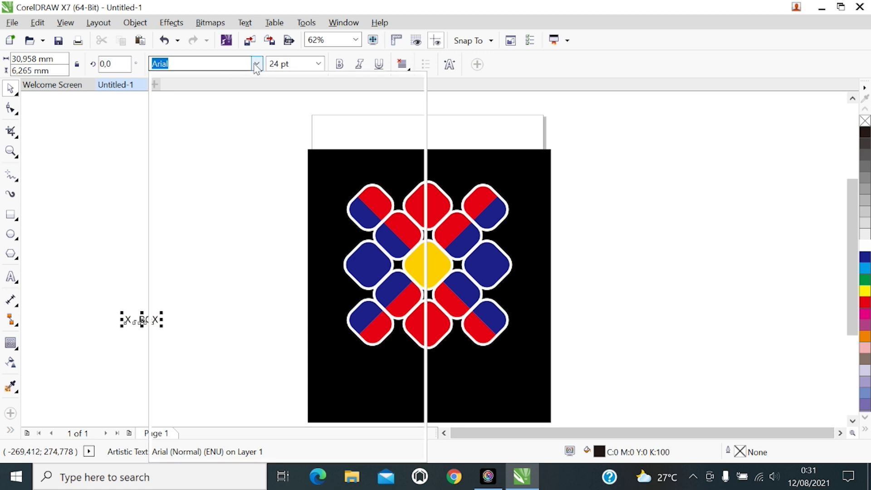
pyautogui.click(231, 107)
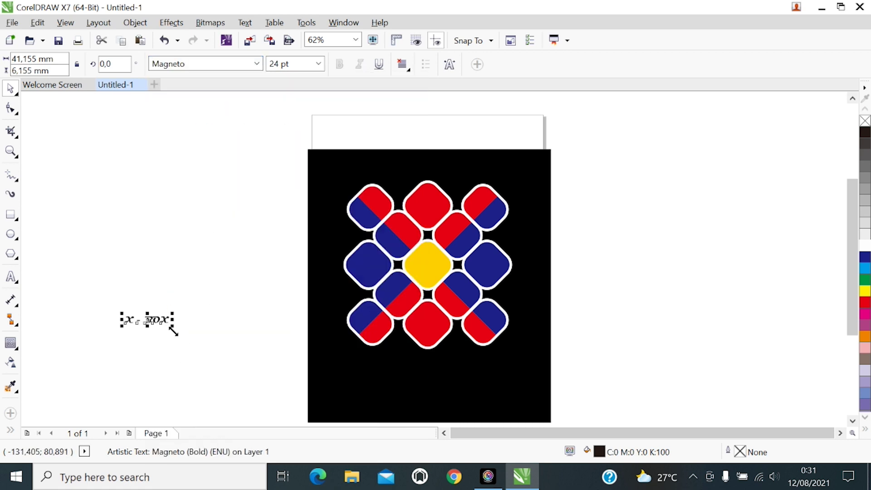
pyautogui.moveTo(173, 332); pyautogui.dragTo(263, 389)
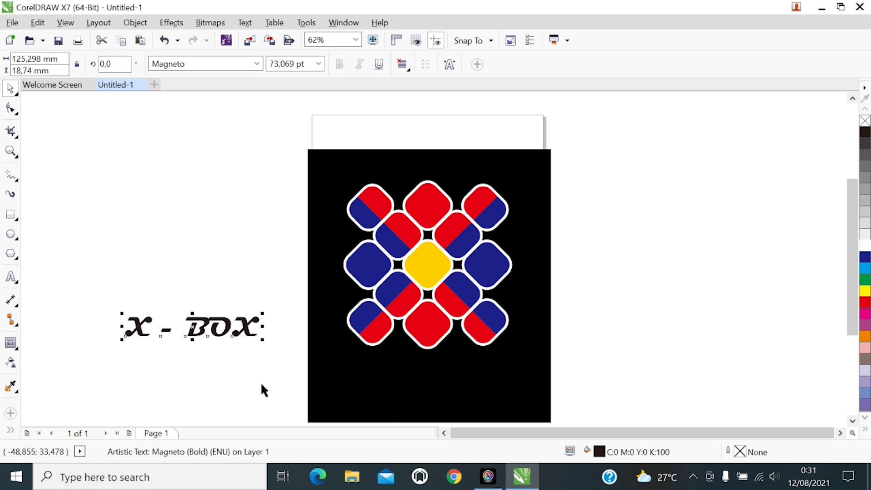
# Step: Move the "X - BOX" text beneath the logo on the black background and fill it with white
pyautogui.moveTo(854, 216); pyautogui.dragTo(856, 230)
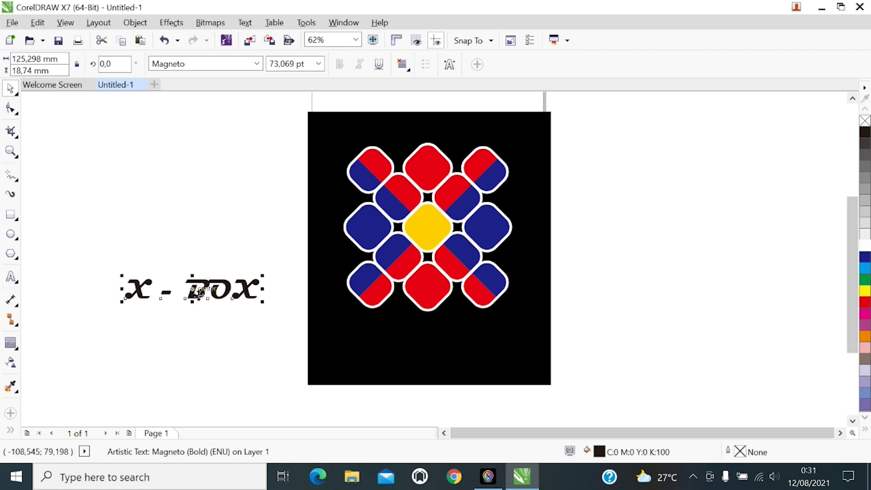
pyautogui.moveTo(198, 292); pyautogui.dragTo(440, 351)
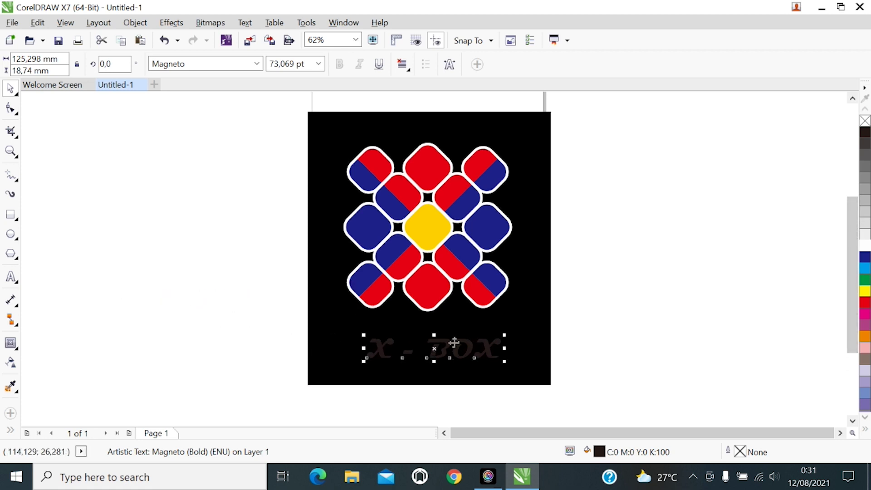
pyautogui.click(865, 246)
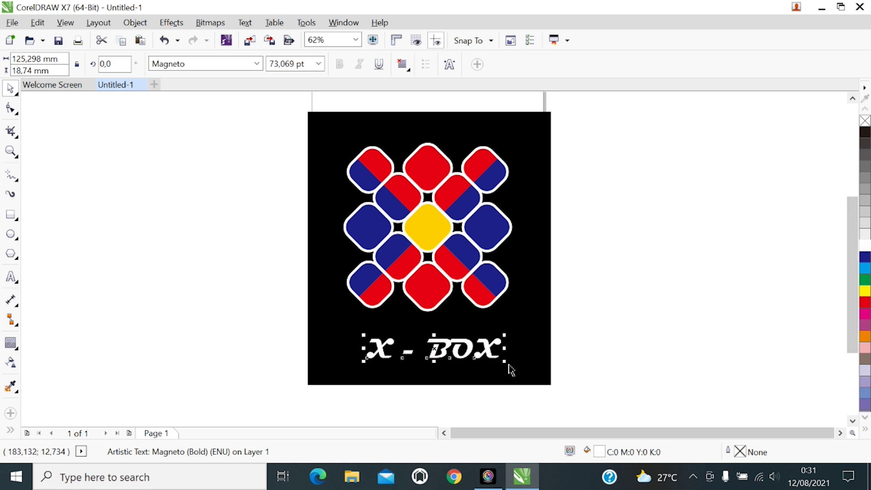
# Step: Enlarge the "X - BOX" text to about 206 mm wide and centre it horizontally on the black background
pyautogui.moveTo(503, 365); pyautogui.dragTo(550, 392)
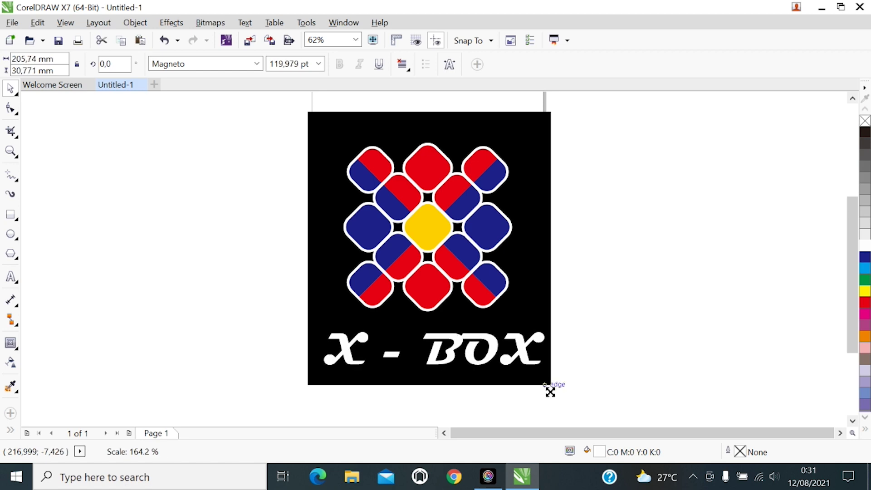
pyautogui.keyDown('shift'); pyautogui.click(461, 380); pyautogui.keyUp('shift')
pyautogui.press('c')
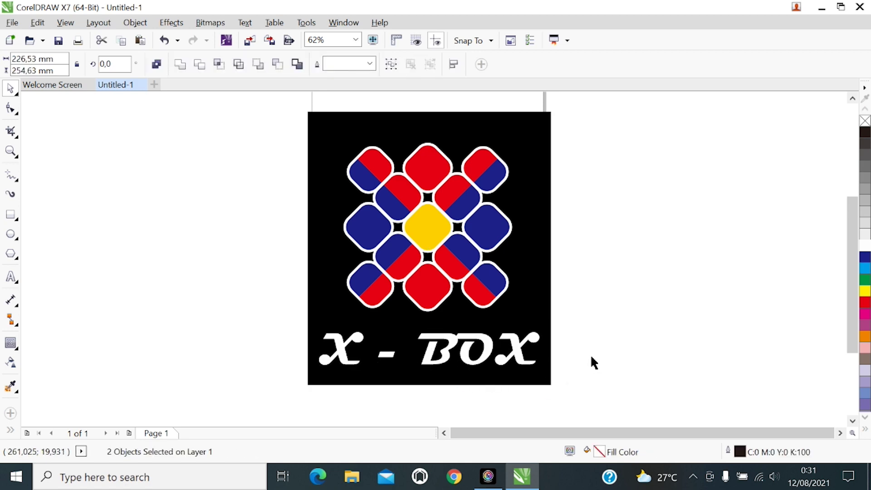
pyautogui.click(595, 363)
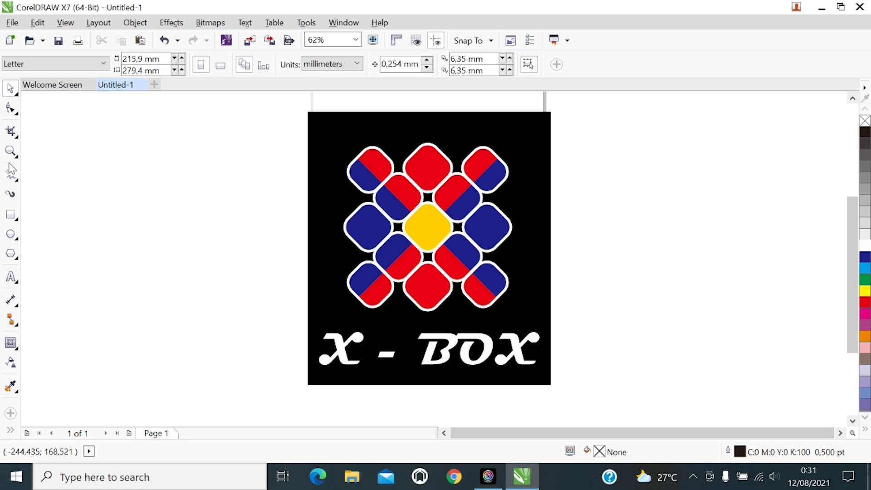
# Step: Add the artistic text "DESIGN BY" followed by the designer's full name just beneath the black background
pyautogui.click(10, 150)
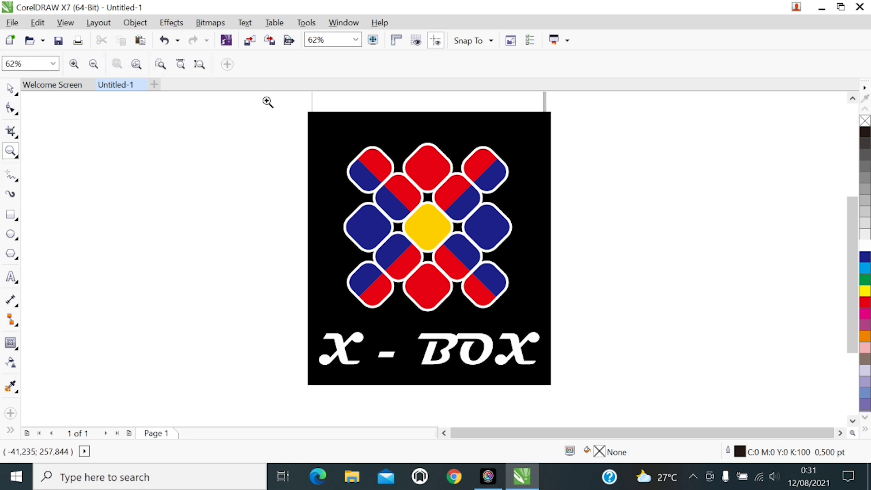
pyautogui.moveTo(282, 112); pyautogui.dragTo(582, 419)
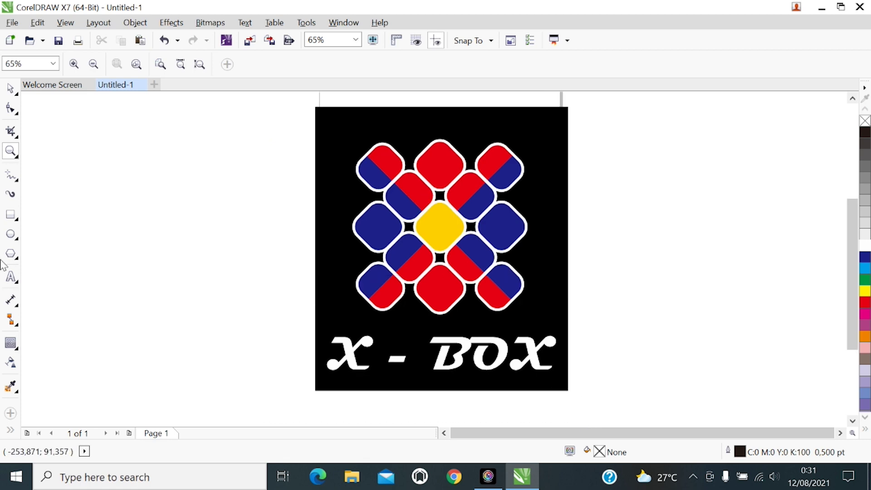
pyautogui.click(11, 277)
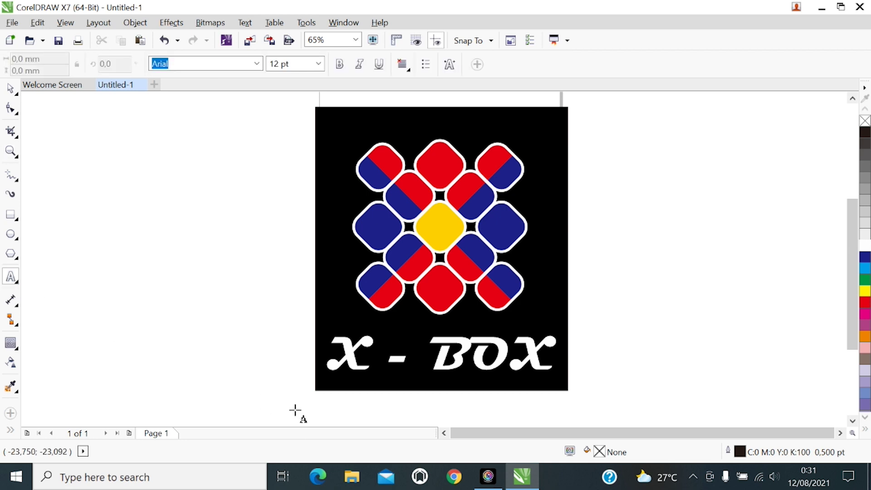
pyautogui.click(315, 414)
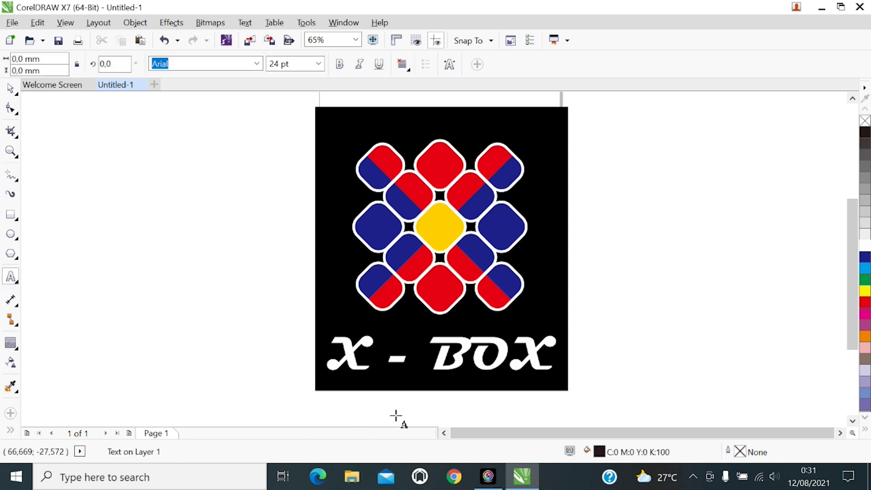
pyautogui.write('DESIGN BY JALAL RAKSA')
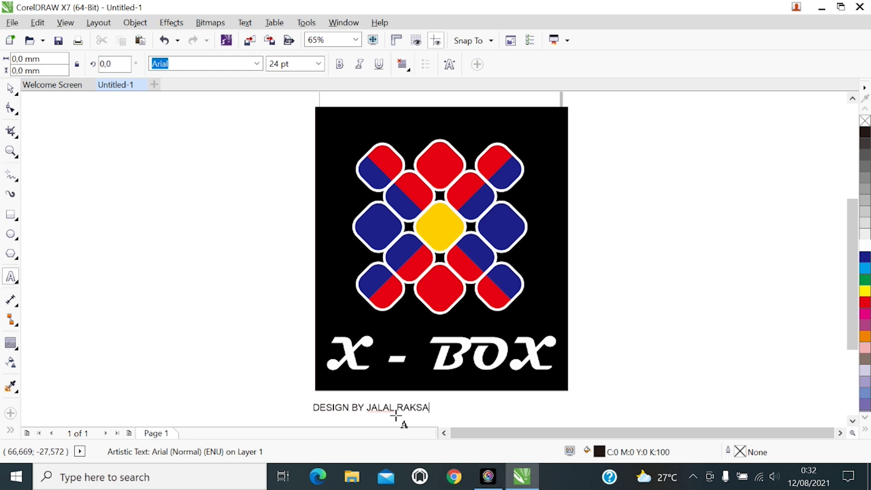
pyautogui.click(396, 414)
# Step: Make the design credit text bold and enlarge it to about 232 mm wide, spanning the black background's width
pyautogui.click(14, 93)
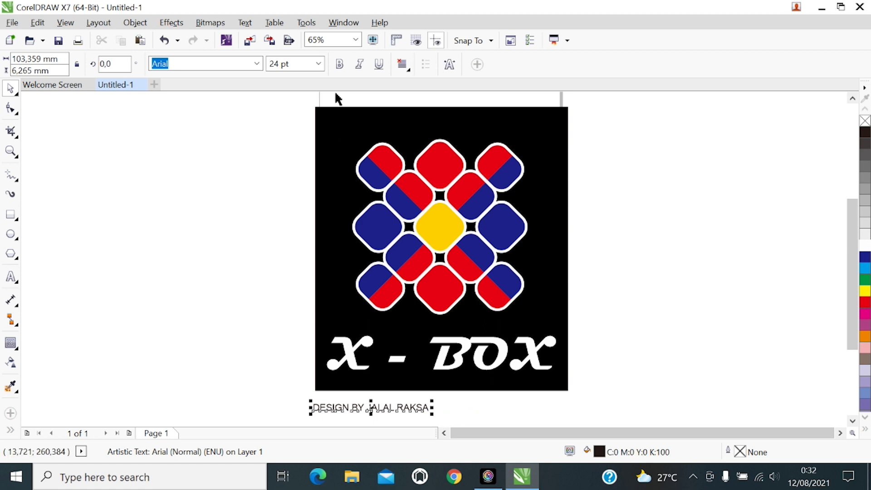
pyautogui.click(339, 64)
pyautogui.moveTo(437, 415); pyautogui.dragTo(577, 381)
pyautogui.scroll(-3, 610, 349)
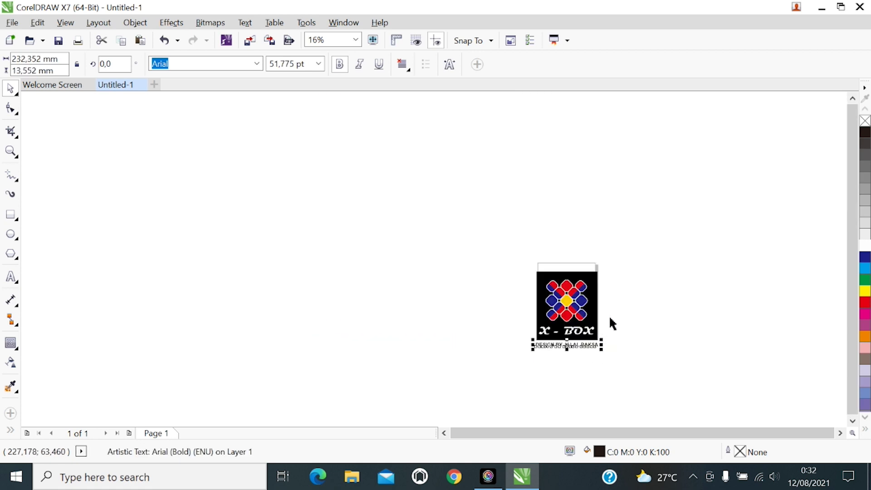
pyautogui.scroll(2, 600, 346)
pyautogui.click(620, 340)
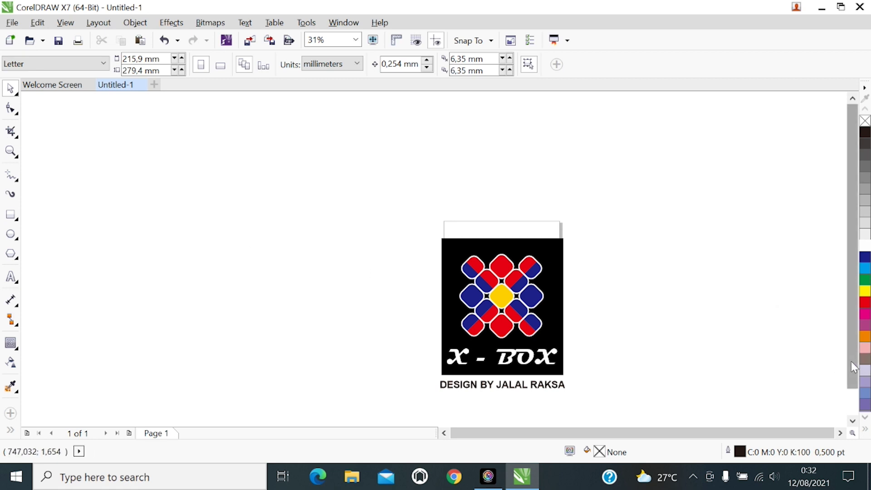
# Step: Zoom in on the finished logo and its credit line to examine the whole design
pyautogui.scroll(-1, 851, 361)
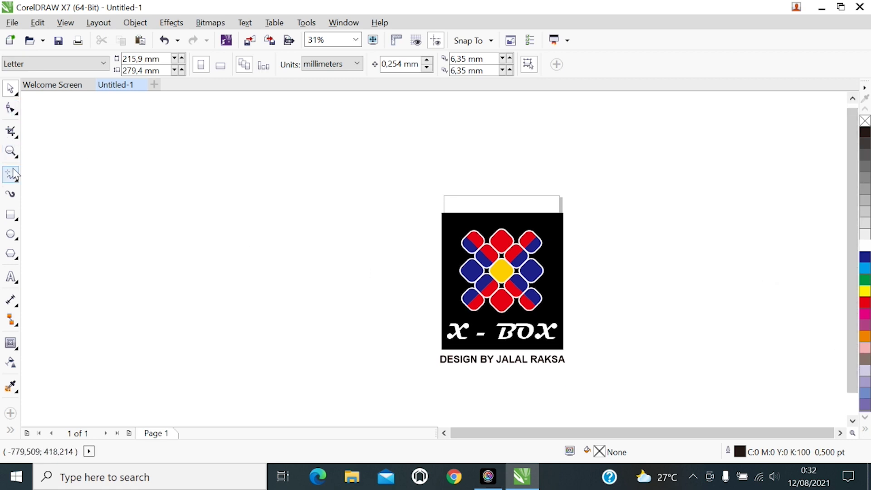
pyautogui.click(10, 151)
pyautogui.moveTo(360, 157); pyautogui.dragTo(652, 414)
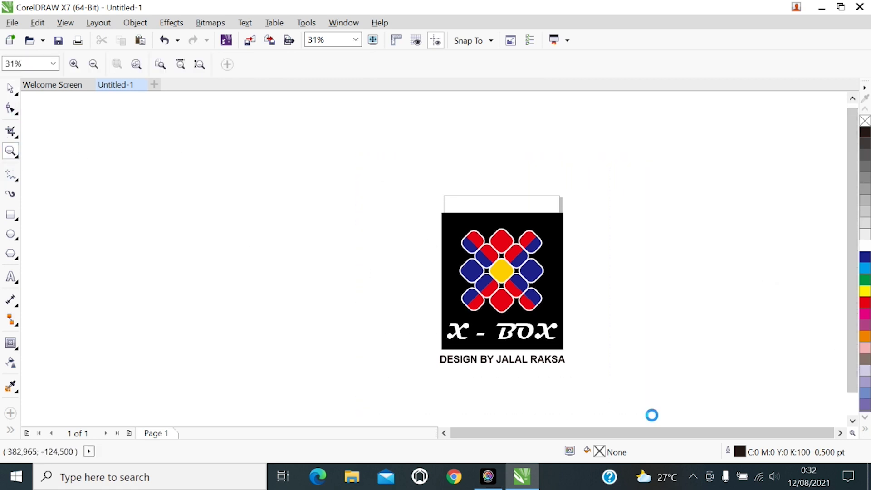
pyautogui.moveTo(287, 133); pyautogui.dragTo(613, 414)
pyautogui.moveTo(274, 110); pyautogui.dragTo(587, 368)
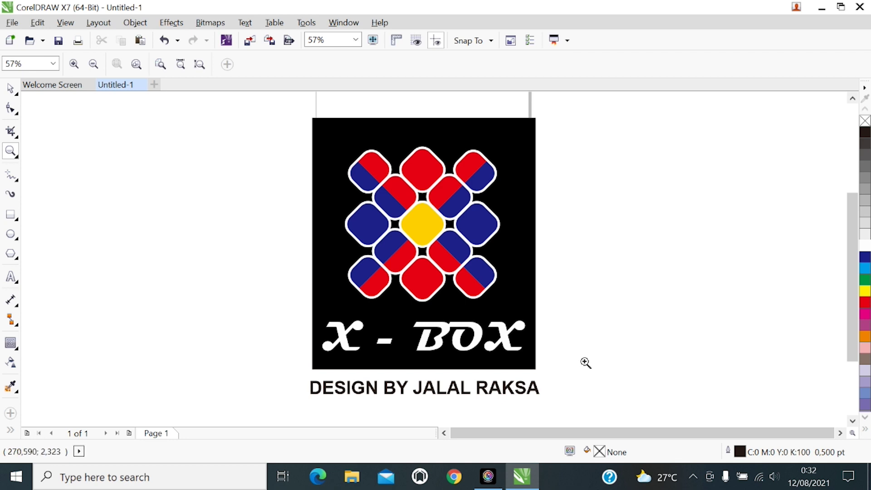
pyautogui.click(10, 88)
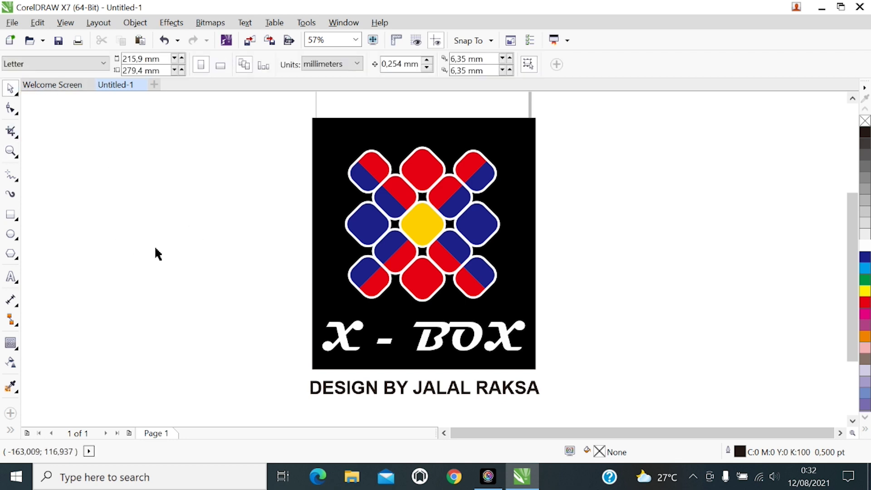